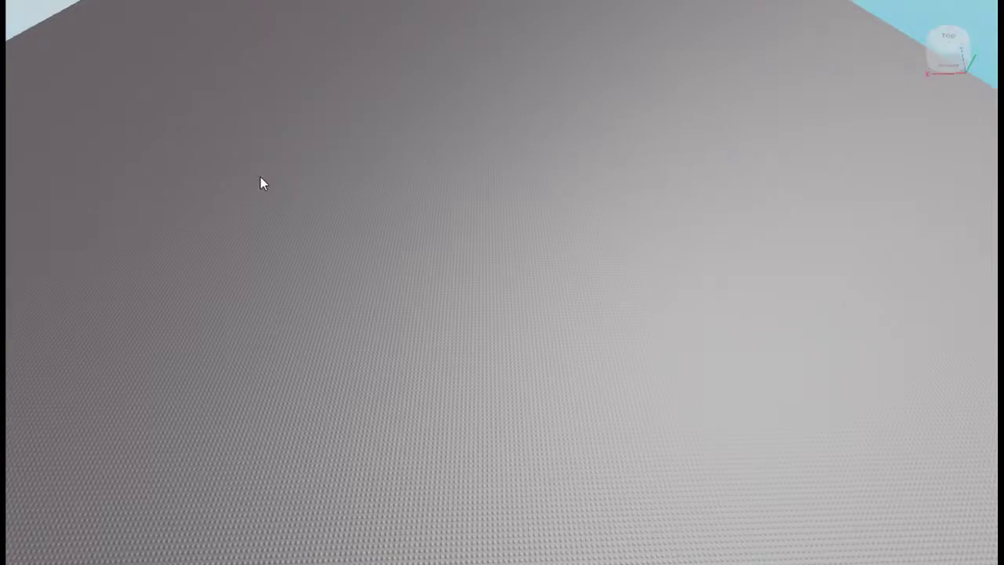
# Widen the rectangular block on the baseplate into a flat square slab.
pyautogui.moveTo(303, 171); pyautogui.dragTo(303, 171, button='right')
pyautogui.moveTo(469, 219); pyautogui.dragTo(469, 224, button='right')
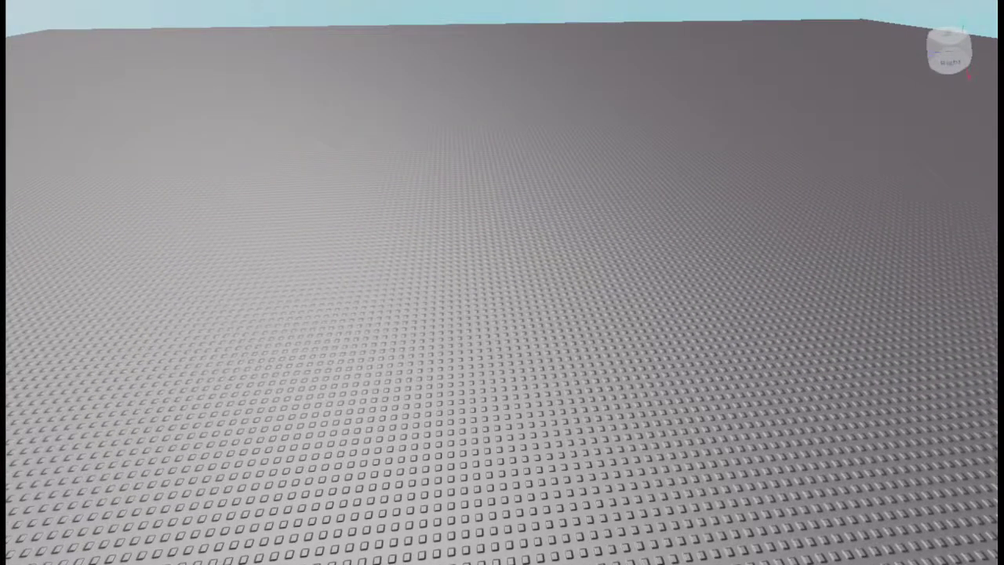
pyautogui.scroll(6, 404, 222)
pyautogui.moveTo(404, 223); pyautogui.dragTo(404, 222, button='right')
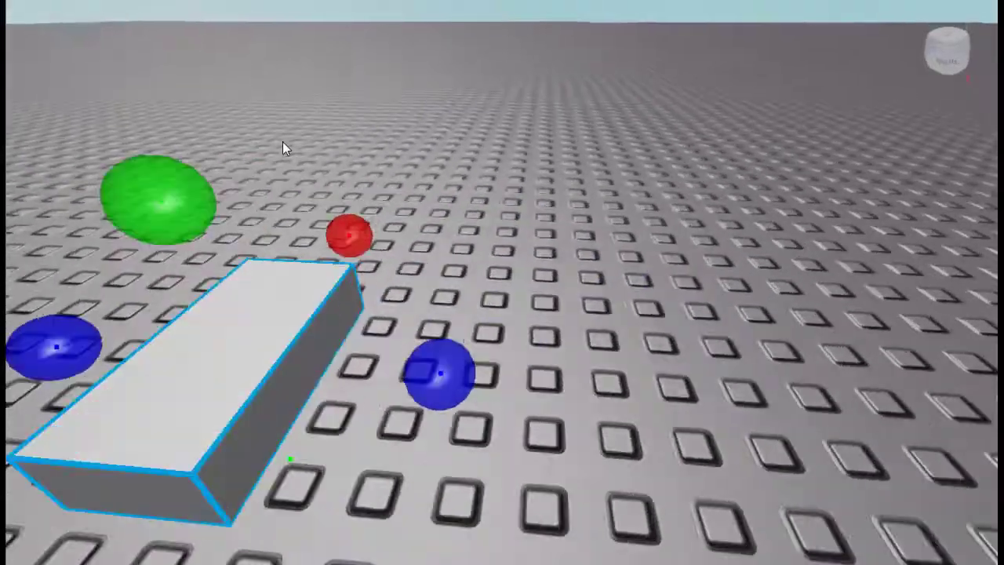
pyautogui.moveTo(287, 146); pyautogui.dragTo(464, 316, button='right')
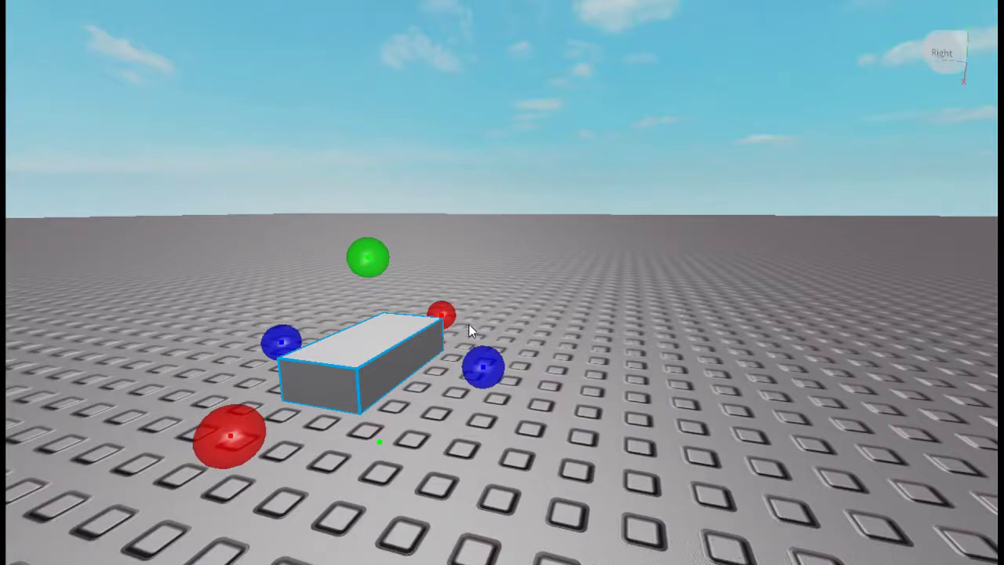
pyautogui.moveTo(403, 352); pyautogui.dragTo(469, 358, button='right')
pyautogui.moveTo(504, 320); pyautogui.dragTo(591, 334)
pyautogui.click(594, 380)
pyautogui.moveTo(594, 380); pyautogui.dragTo(594, 382, button='right')
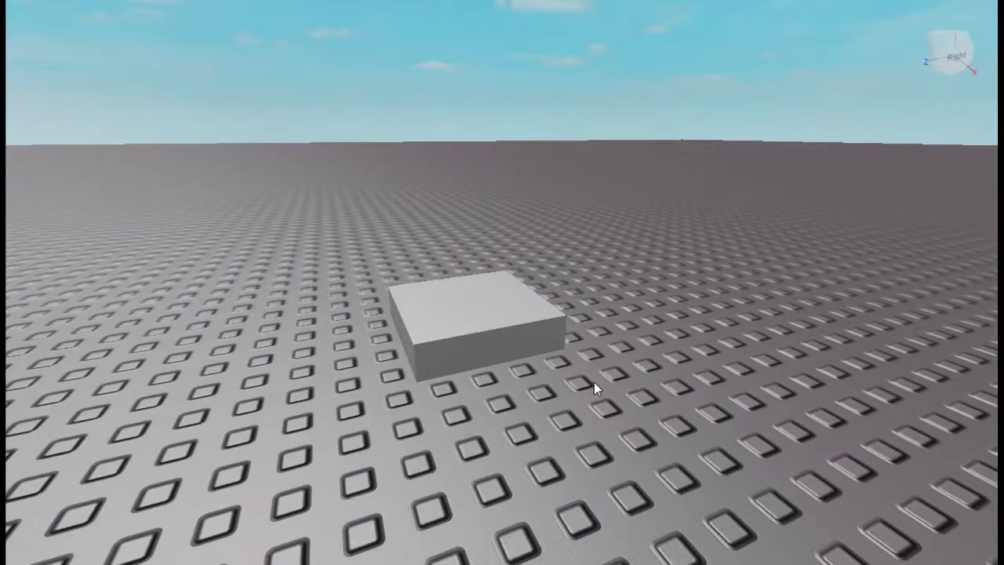
# Insert a cylinder part beside the slab.
pyautogui.click(466, 313)
pyautogui.click(551, 405)
pyautogui.moveTo(551, 405); pyautogui.dragTo(551, 405, button='right')
pyautogui.click(255, 28)
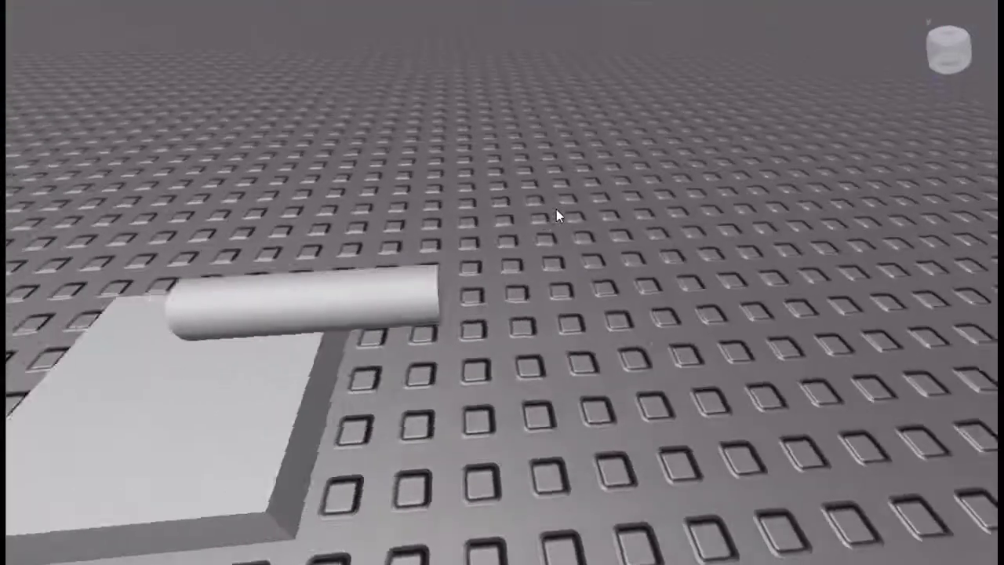
pyautogui.click(601, 293)
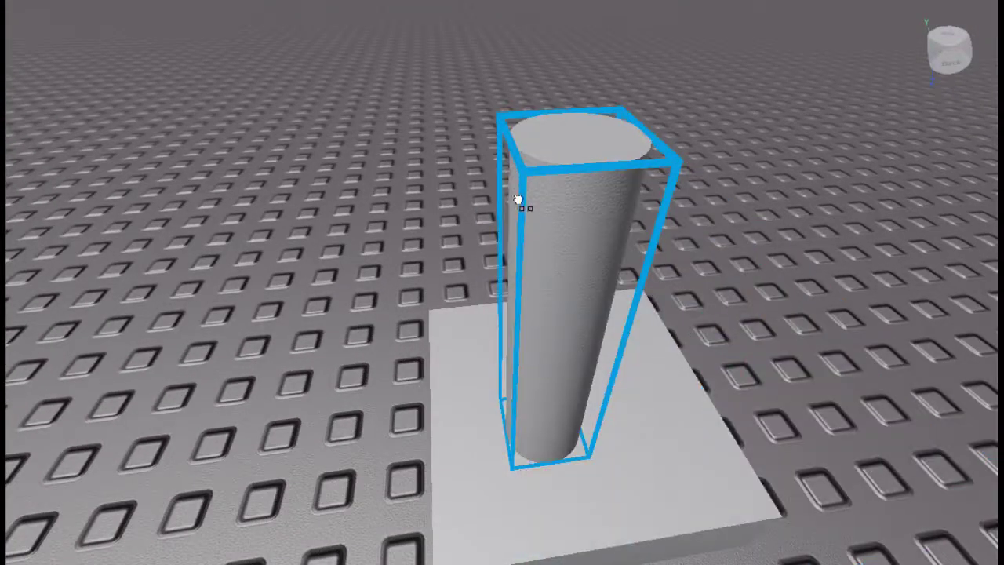
# Move the cylinder onto the slab and turn it so that it stands upright.
pyautogui.moveTo(516, 194); pyautogui.dragTo(516, 193)
pyautogui.scroll(-4, 724, 216)
pyautogui.click(617, 271)
pyautogui.moveTo(547, 289); pyautogui.dragTo(506, 255)
pyautogui.press('t')
pyautogui.press('r')
pyautogui.press('r')
pyautogui.press('t')
pyautogui.press('t')
pyautogui.press('t')
# Resize the cylinder into a thick, tall column shaft that nearly fills the slab's width.
pyautogui.moveTo(570, 248); pyautogui.dragTo(681, 248)
pyautogui.moveTo(681, 248); pyautogui.dragTo(600, 288, button='right')
pyautogui.moveTo(476, 325); pyautogui.dragTo(636, 354)
pyautogui.moveTo(636, 354); pyautogui.dragTo(553, 352, button='right')
pyautogui.scroll(-1, 553, 352)
pyautogui.scroll(-3, 497, 345)
pyautogui.moveTo(494, 339); pyautogui.dragTo(489, 159)
pyautogui.click(626, 267)
# Duplicate the base slab and move the copy up onto the top of the cylinder.
pyautogui.moveTo(625, 267); pyautogui.dragTo(419, 220, button='right')
pyautogui.click(588, 283)
pyautogui.click(520, 403)
pyautogui.moveTo(520, 403); pyautogui.dragTo(596, 337, button='right')
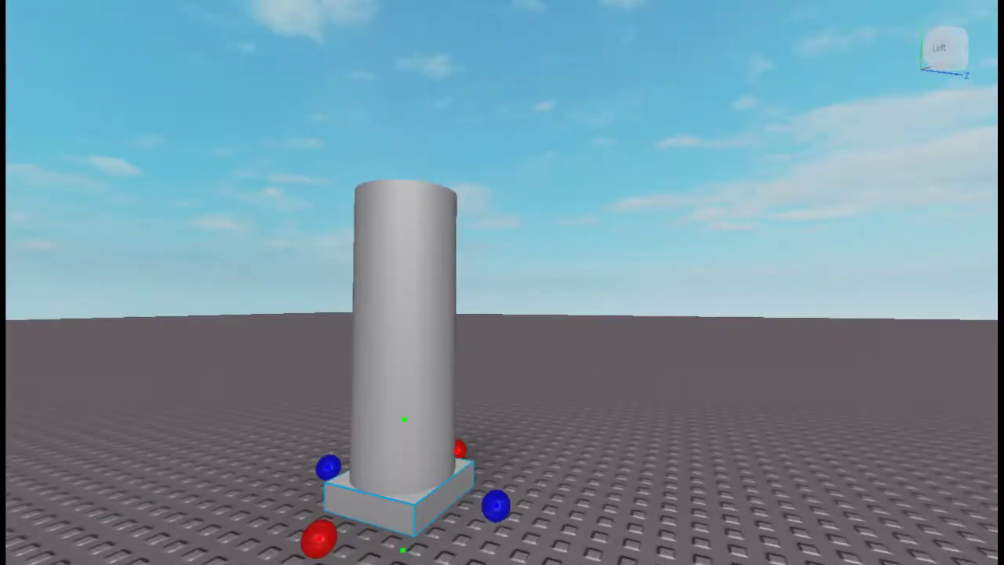
pyautogui.moveTo(396, 416); pyautogui.dragTo(368, 126)
pyautogui.click(580, 270)
pyautogui.moveTo(579, 268); pyautogui.dragTo(368, 140, button='right')
# Duplicate the slab at the top of the shaft and stack the copy directly above it.
pyautogui.click(361, 185)
pyautogui.moveTo(361, 185); pyautogui.dragTo(334, 149, button='right')
pyautogui.hotkey('ctrl', '4')
pyautogui.hotkey('ctrl', '3')
pyautogui.moveTo(334, 146); pyautogui.dragTo(337, 166)
pyautogui.moveTo(477, 289); pyautogui.dragTo(480, 291, button='right')
pyautogui.moveTo(395, 102); pyautogui.dragTo(392, 53)
pyautogui.moveTo(413, 304); pyautogui.dragTo(420, 262)
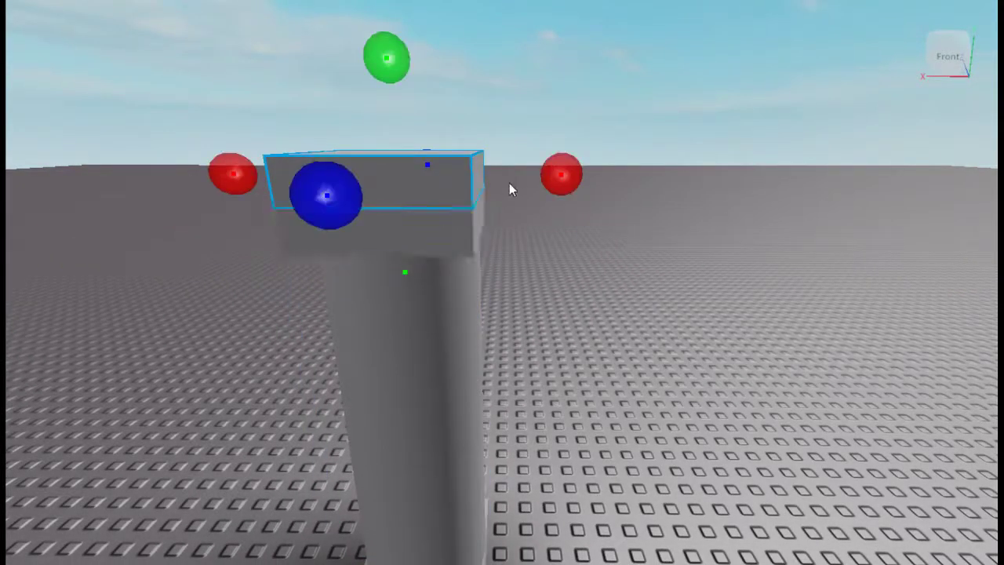
# Widen the uppermost slab on its sides so that it overhangs the slab below evenly.
pyautogui.moveTo(578, 180)
pyautogui.mouseDown(button='right')
pyautogui.moveTo(601, 188)
pyautogui.moveTo(577, 189)
pyautogui.mouseUp(button='right')
pyautogui.moveTo(498, 224); pyautogui.dragTo(543, 241)
pyautogui.moveTo(543, 240); pyautogui.dragTo(525, 234, button='right')
pyautogui.moveTo(408, 292); pyautogui.dragTo(393, 323)
pyautogui.moveTo(393, 324); pyautogui.dragTo(386, 320, button='right')
pyautogui.moveTo(405, 190); pyautogui.dragTo(374, 195)
pyautogui.moveTo(374, 195); pyautogui.dragTo(363, 92, button='right')
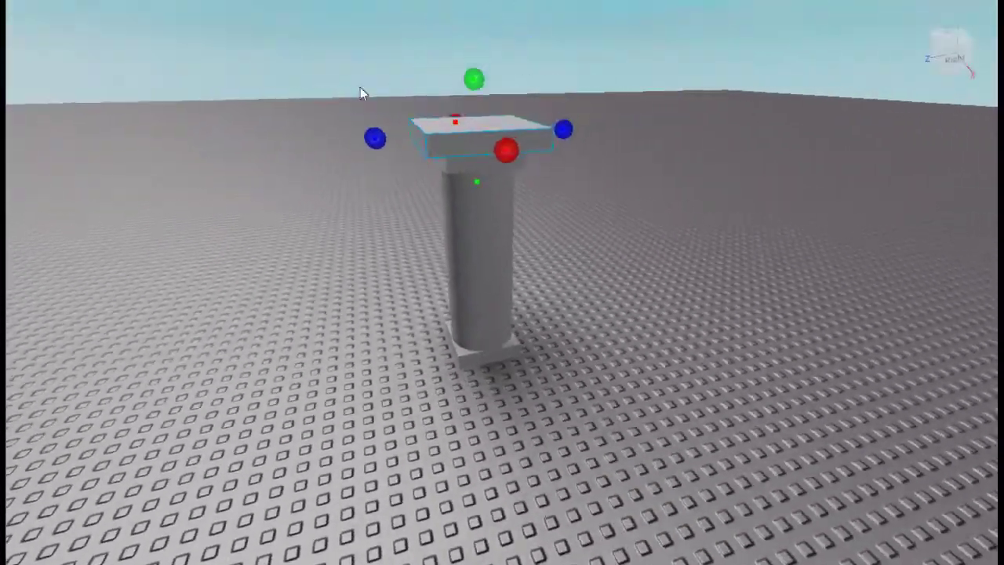
pyautogui.moveTo(327, 212); pyautogui.dragTo(330, 206, button='right')
pyautogui.moveTo(433, 209)
pyautogui.mouseDown()
pyautogui.moveTo(443, 174)
pyautogui.moveTo(446, 207)
pyautogui.mouseUp()
pyautogui.moveTo(456, 225); pyautogui.dragTo(556, 262, button='right')
pyautogui.click(642, 309)
# Duplicate the wide top slab and move the copy down to the foot of the column.
pyautogui.moveTo(641, 310); pyautogui.dragTo(494, 96, button='right')
pyautogui.click(494, 96)
pyautogui.hotkey('ctrl', 'd')
pyautogui.moveTo(493, 50); pyautogui.dragTo(507, 321)
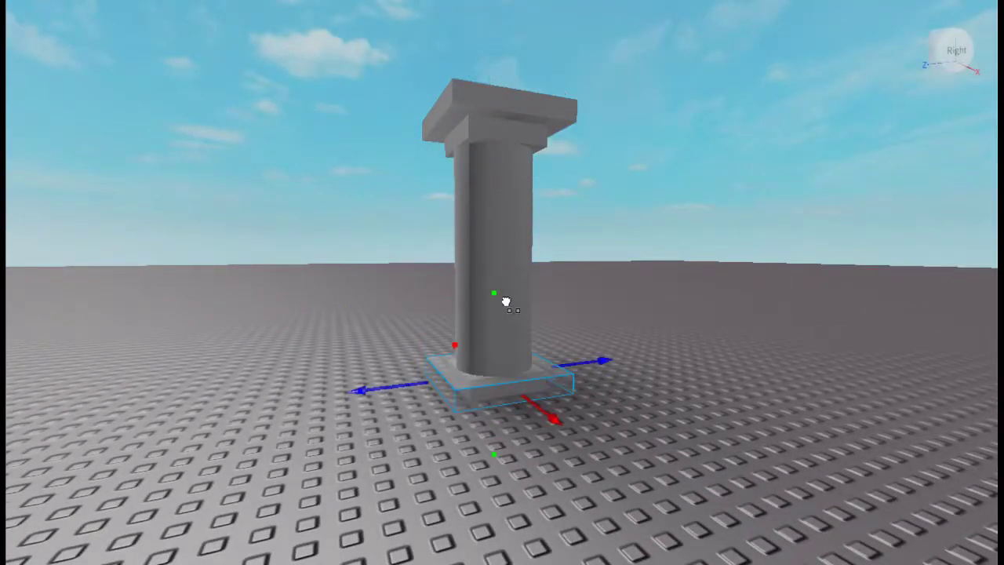
pyautogui.click(610, 113)
pyautogui.scroll(-1, 610, 113)
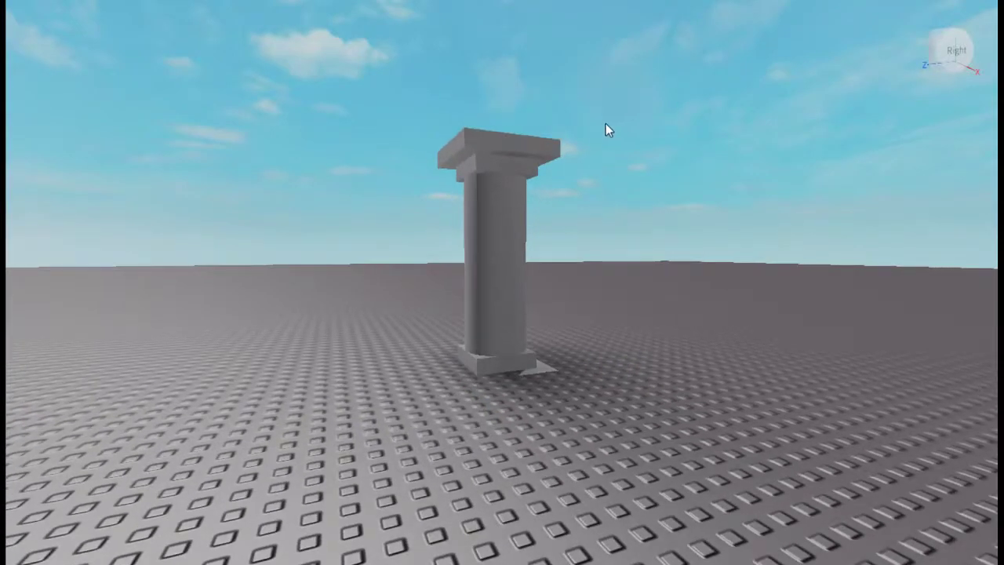
# Raise the column so that its small base slab rests on top of the wide bottom slab.
pyautogui.moveTo(496, 129)
pyautogui.mouseDown()
pyautogui.moveTo(493, 103)
pyautogui.moveTo(499, 119)
pyautogui.mouseUp()
pyautogui.click(610, 198)
pyautogui.moveTo(610, 197); pyautogui.dragTo(611, 200, button='right')
pyautogui.moveTo(460, 349); pyautogui.dragTo(703, 436)
pyautogui.press('Delete')
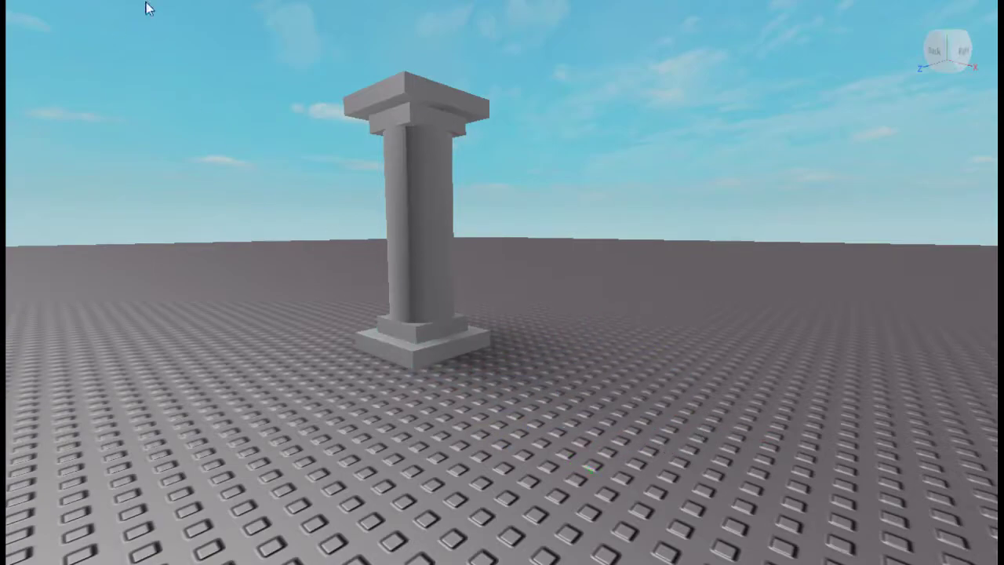
# Examine the column and its two-slab base from several sides.
pyautogui.moveTo(435, 98); pyautogui.dragTo(596, 52)
pyautogui.press('Delete')
pyautogui.press('d')
pyautogui.moveTo(337, 126); pyautogui.dragTo(345, 149, button='right')
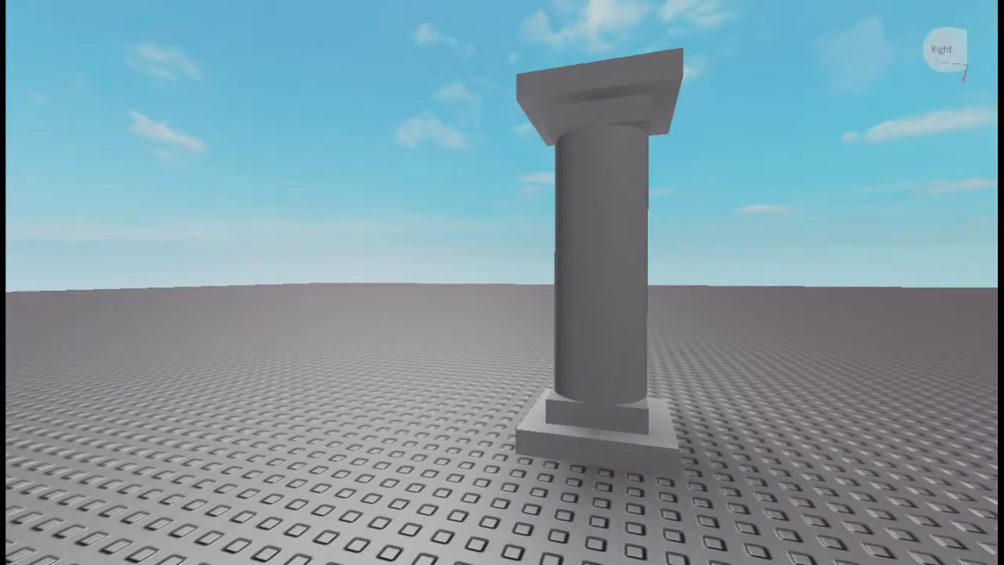
pyautogui.press('a')
pyautogui.moveTo(386, 325); pyautogui.dragTo(386, 325, button='right')
pyautogui.press('w')
pyautogui.click(620, 416)
pyautogui.moveTo(313, 134); pyautogui.dragTo(314, 141, button='right')
pyautogui.press('w')
pyautogui.press('d')
pyautogui.hotkey('ctrl', '3')
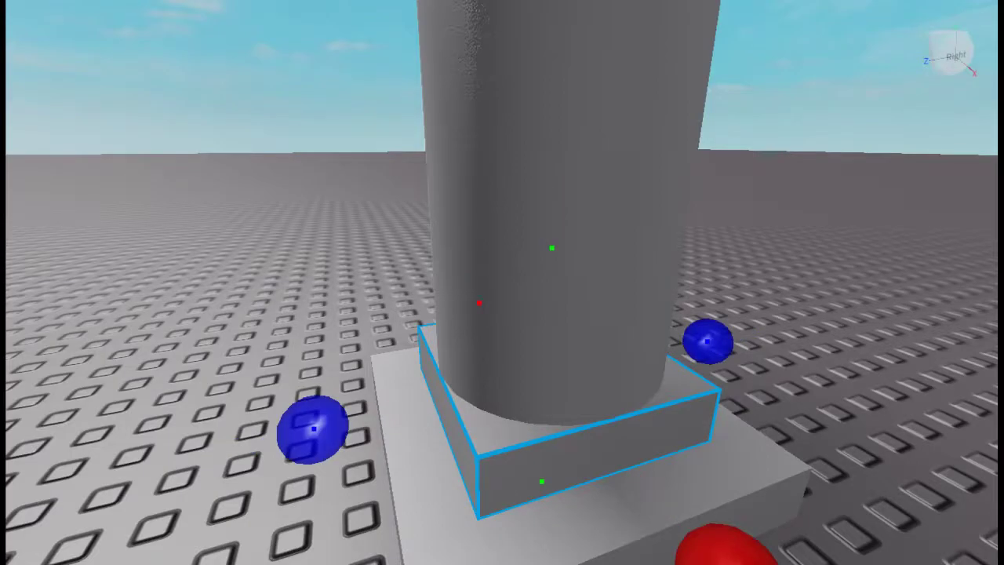
pyautogui.press('a')
pyautogui.moveTo(303, 240); pyautogui.dragTo(304, 238, button='right')
pyautogui.press('s')
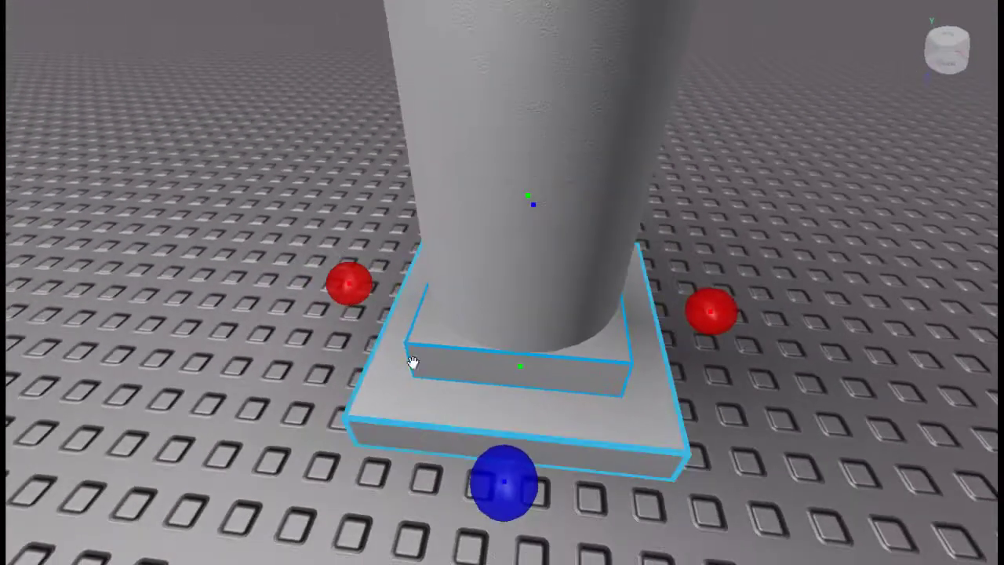
pyautogui.press('a')
pyautogui.moveTo(706, 489); pyautogui.dragTo(706, 489, button='right')
pyautogui.press('s')
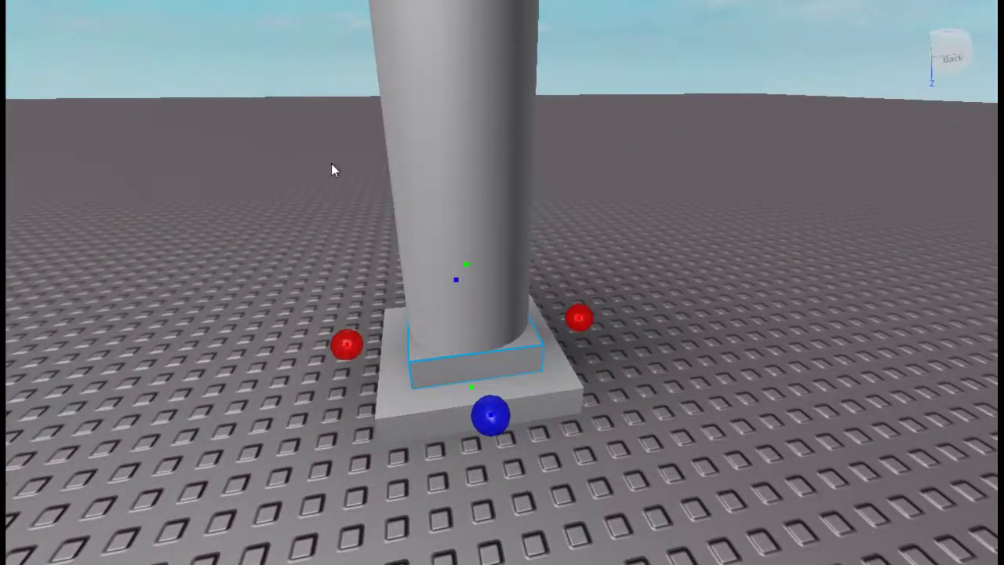
pyautogui.moveTo(617, 339); pyautogui.dragTo(617, 339, button='right')
pyautogui.press('s')
pyautogui.press('d')
pyautogui.moveTo(519, 331); pyautogui.dragTo(520, 332, button='right')
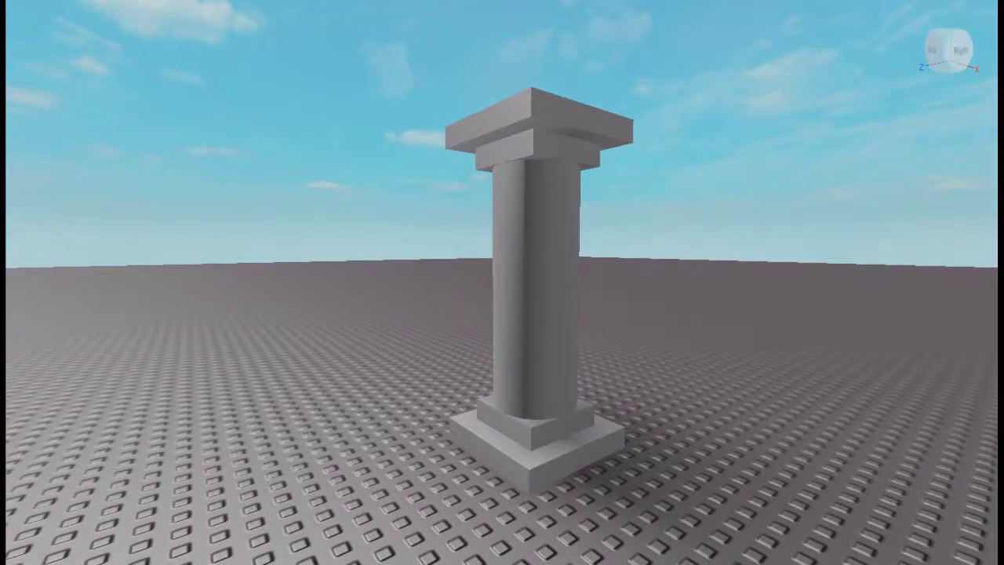
# Duplicate the small base slab and reduce the copy to about half its height.
pyautogui.click(545, 423)
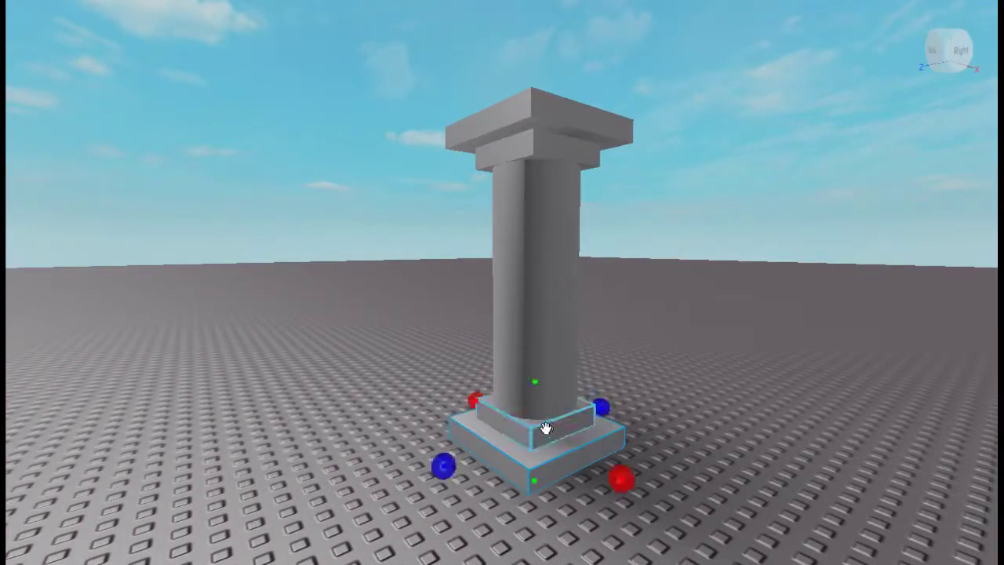
pyautogui.scroll(5, 545, 427)
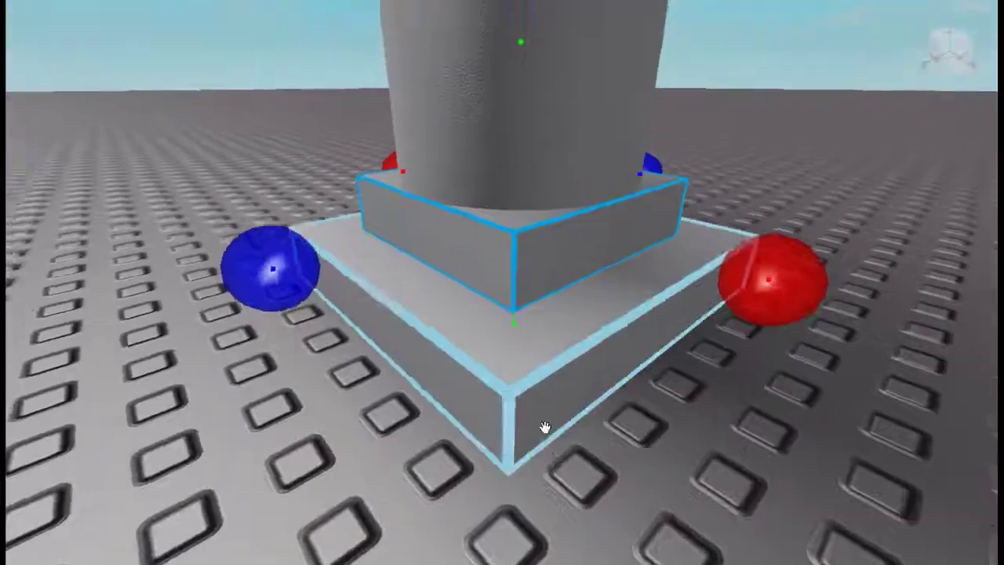
pyautogui.scroll(1, 545, 429)
pyautogui.moveTo(545, 429); pyautogui.dragTo(545, 429, button='right')
pyautogui.moveTo(538, 128); pyautogui.dragTo(540, 154)
pyautogui.moveTo(540, 153); pyautogui.dragTo(539, 154, button='right')
pyautogui.press('d')
# Widen the thin base slab on all four sides to form an intermediate step above the bottom slab.
pyautogui.moveTo(355, 226); pyautogui.dragTo(332, 226)
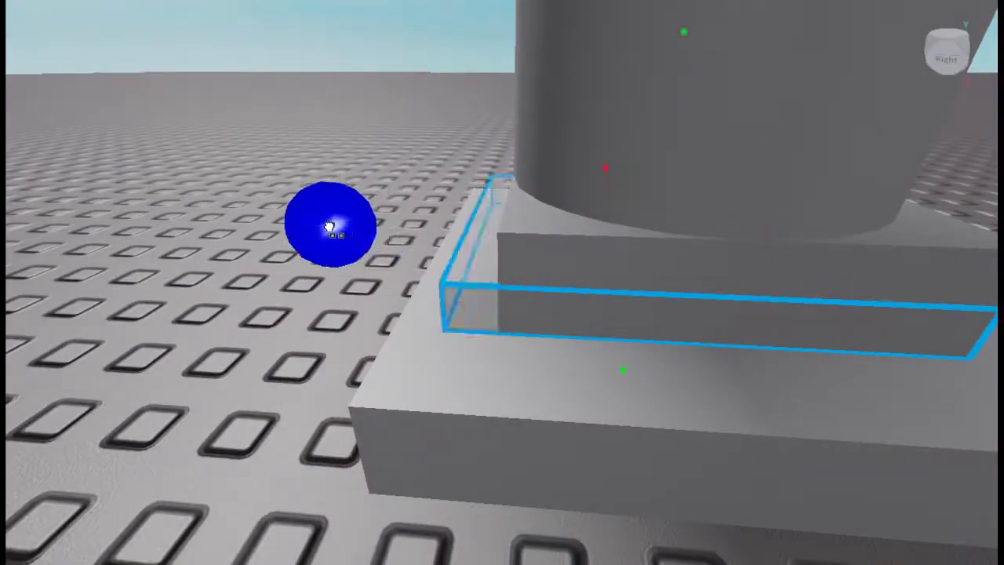
pyautogui.moveTo(332, 226); pyautogui.dragTo(331, 225, button='right')
pyautogui.press('a')
pyautogui.moveTo(552, 363); pyautogui.dragTo(580, 376)
pyautogui.press('d')
pyautogui.moveTo(580, 376); pyautogui.dragTo(580, 376, button='right')
pyautogui.moveTo(602, 249); pyautogui.dragTo(625, 251)
pyautogui.press('d')
pyautogui.moveTo(623, 251); pyautogui.dragTo(621, 251, button='right')
pyautogui.moveTo(716, 274); pyautogui.dragTo(754, 274)
pyautogui.click(835, 243)
# Duplicate the smaller capital slab under the top slab and thin the copy from below.
pyautogui.scroll(-5, 835, 243)
pyautogui.moveTo(629, 282); pyautogui.dragTo(629, 282, button='right')
pyautogui.scroll(1, 464, 279)
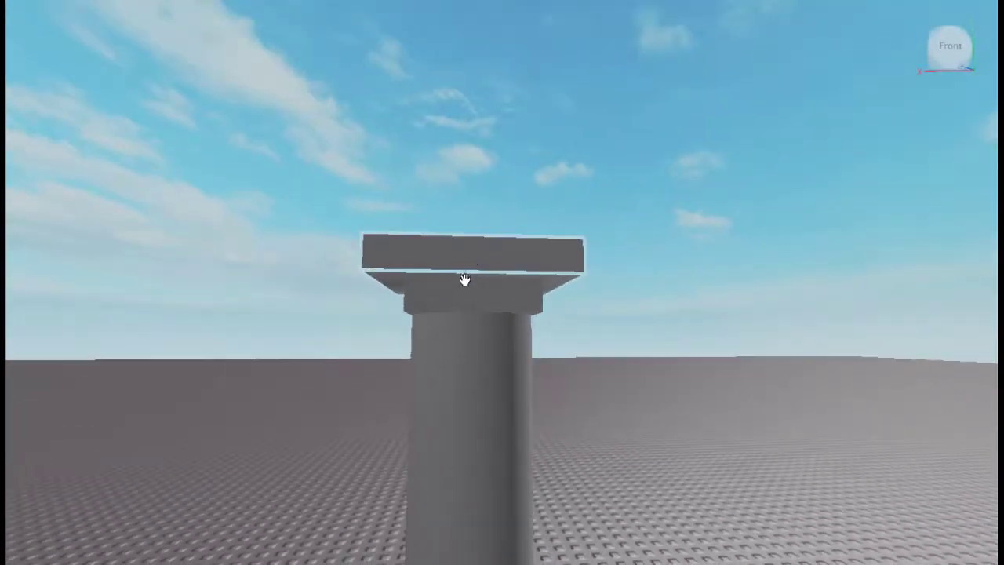
pyautogui.click(464, 279)
pyautogui.scroll(5, 465, 279)
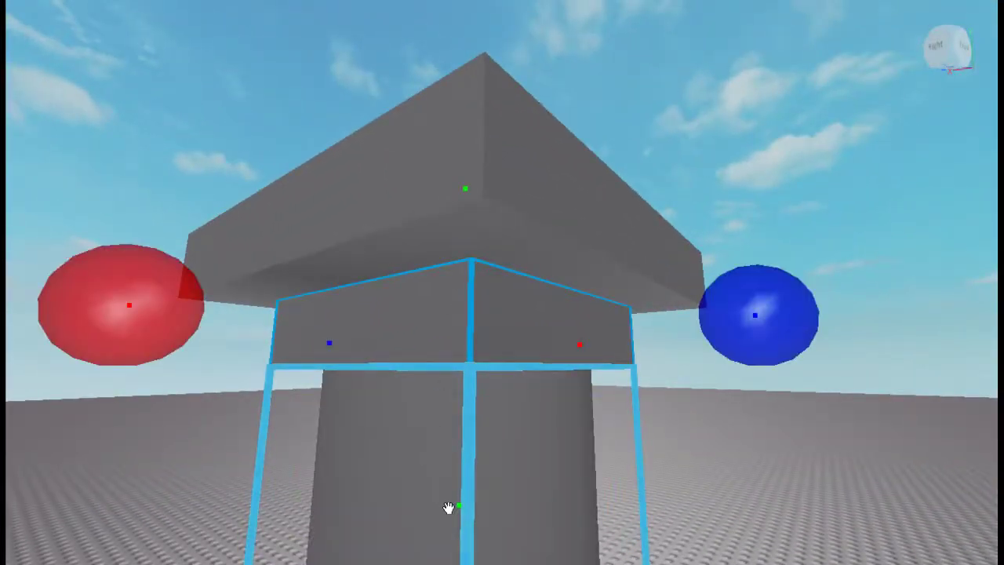
pyautogui.moveTo(448, 508); pyautogui.dragTo(450, 462)
pyautogui.moveTo(450, 462); pyautogui.dragTo(494, 416, button='right')
# Widen the thin capital slab on all four sides to form an intermediate step beneath the top slab.
pyautogui.moveTo(495, 416); pyautogui.dragTo(533, 420)
pyautogui.moveTo(533, 421); pyautogui.dragTo(491, 410, button='right')
pyautogui.press('d')
pyautogui.moveTo(456, 401); pyautogui.dragTo(412, 392)
pyautogui.press('d')
pyautogui.moveTo(673, 402); pyautogui.dragTo(706, 409)
pyautogui.press('d')
pyautogui.moveTo(706, 408); pyautogui.dragTo(650, 346, button='right')
pyautogui.moveTo(620, 344); pyautogui.dragTo(647, 344)
pyautogui.scroll(-5, 647, 343)
pyautogui.moveTo(647, 343); pyautogui.dragTo(646, 341, button='right')
pyautogui.scroll(-1, 646, 341)
pyautogui.click(648, 279)
# Review the stepped base and capital of the column from different sides.
pyautogui.moveTo(636, 242); pyautogui.dragTo(634, 239, button='right')
pyautogui.press('a')
pyautogui.press('w')
pyautogui.click(505, 366)
pyautogui.press('d')
pyautogui.moveTo(497, 329); pyautogui.dragTo(498, 327, button='right')
pyautogui.click(376, 56)
pyautogui.moveTo(553, 151); pyautogui.dragTo(552, 150, button='right')
pyautogui.press('s')
pyautogui.press('a')
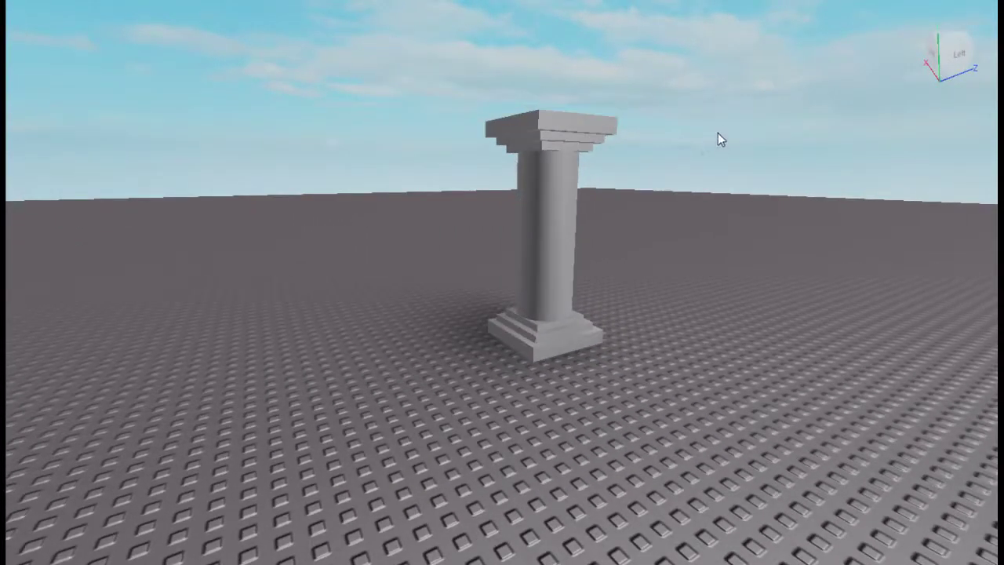
# Apply a grey marble material to the cylindrical shaft.
pyautogui.press('d')
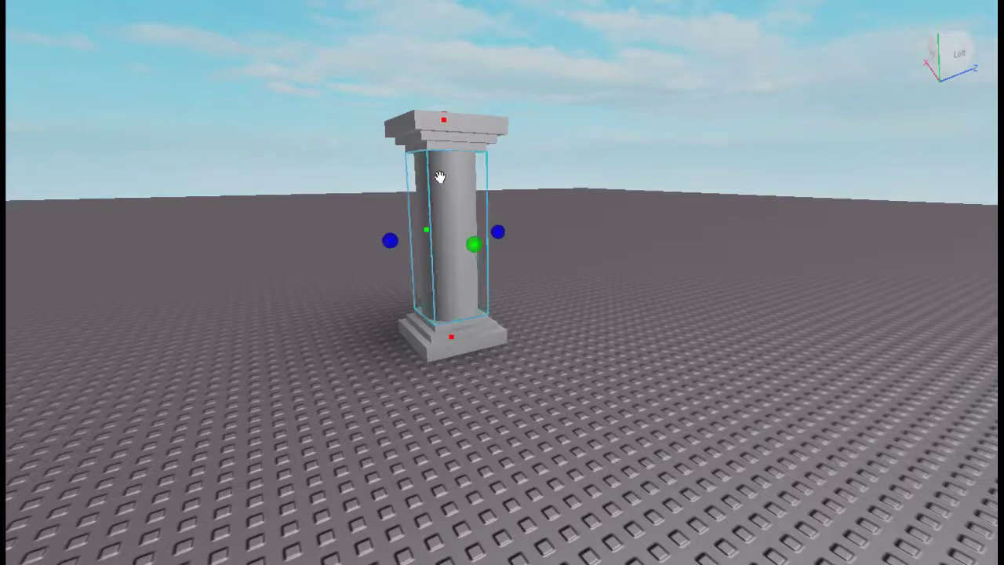
pyautogui.click(288, 233)
pyautogui.click(409, 282)
pyautogui.moveTo(518, 321); pyautogui.dragTo(530, 329, button='right')
# Select the three base slabs, try a cobblestone material on them, and replace it with a smooth light grey one.
pyautogui.scroll(4, 531, 329)
pyautogui.click(546, 342)
pyautogui.keyDown('ctrl'); pyautogui.click(577, 363); pyautogui.keyUp('ctrl')
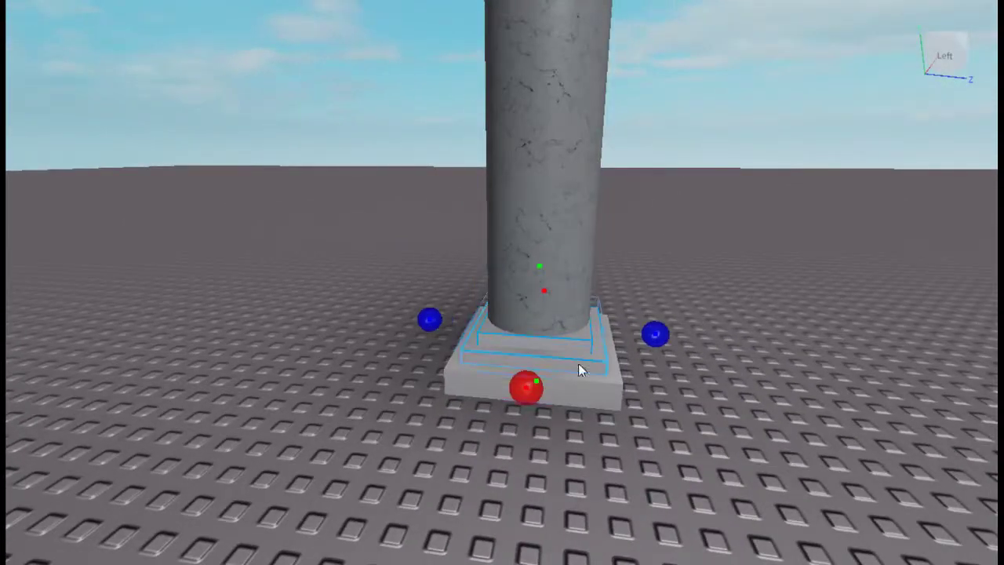
pyautogui.keyDown('ctrl'); pyautogui.click(590, 386); pyautogui.keyUp('ctrl')
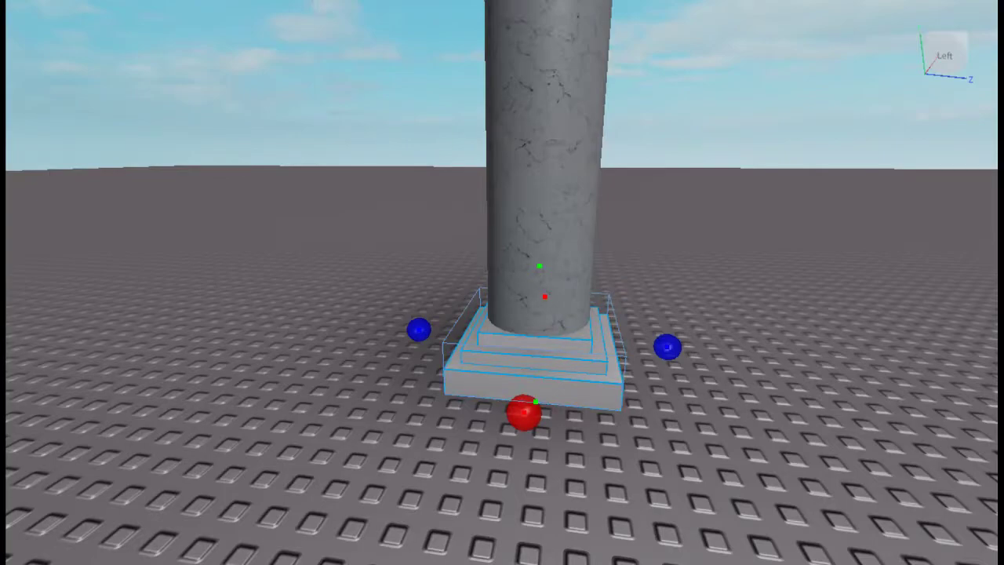
pyautogui.click(316, 257)
pyautogui.moveTo(316, 258); pyautogui.dragTo(316, 258, button='right')
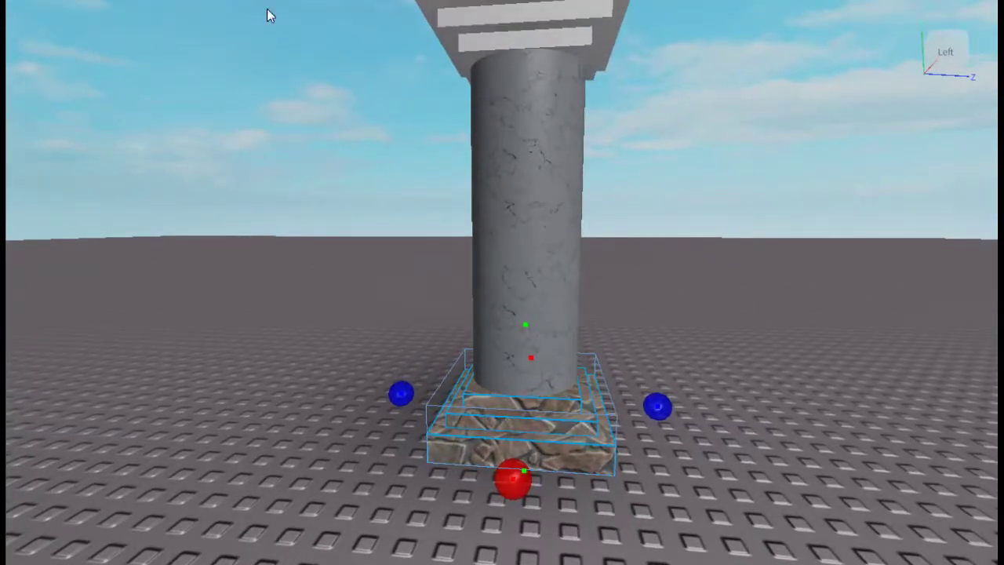
pyautogui.click(308, 273)
pyautogui.click(297, 292)
pyautogui.moveTo(297, 292); pyautogui.dragTo(297, 293, button='right')
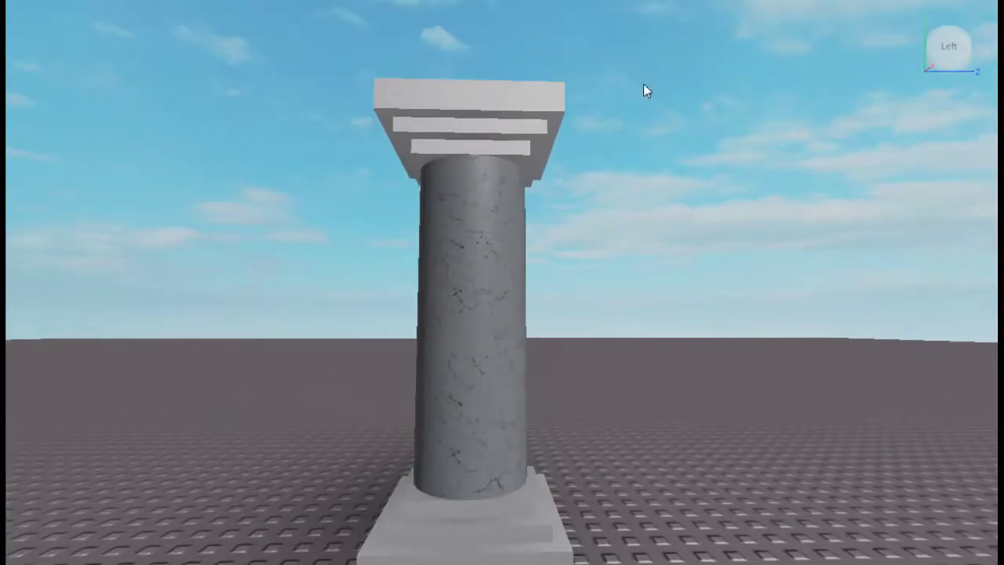
# Select the three capital slabs at the top of the column and give them a dark grey-brown colour.
pyautogui.click(482, 70)
pyautogui.click(625, 114)
pyautogui.moveTo(626, 115); pyautogui.dragTo(626, 115, button='right')
pyautogui.moveTo(669, 59); pyautogui.dragTo(478, 166)
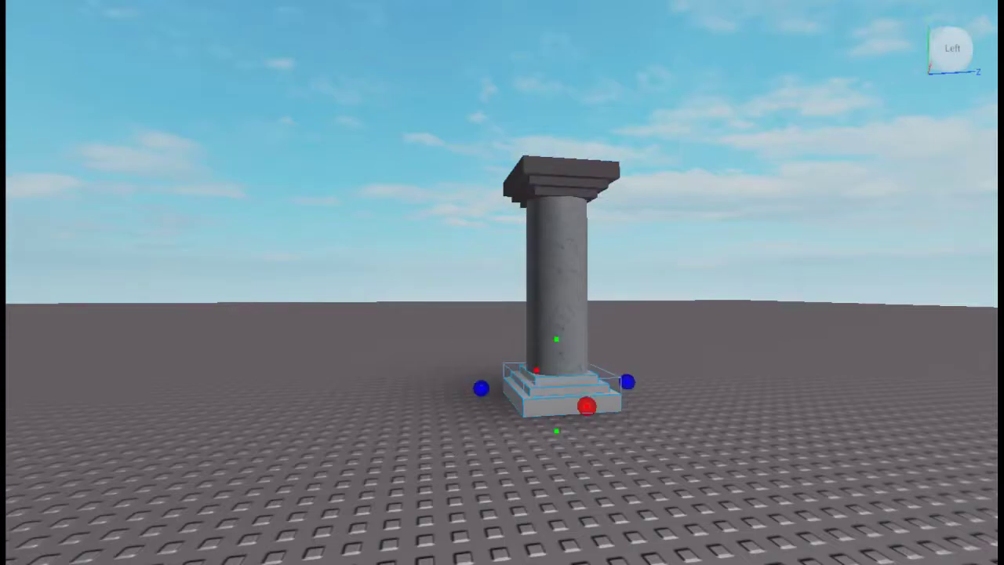
# Select the three base slabs and try a dark grey colour on them.
pyautogui.click(661, 319)
pyautogui.press('d')
pyautogui.moveTo(661, 319); pyautogui.dragTo(661, 319, button='right')
pyautogui.press('w')
pyautogui.press('a')
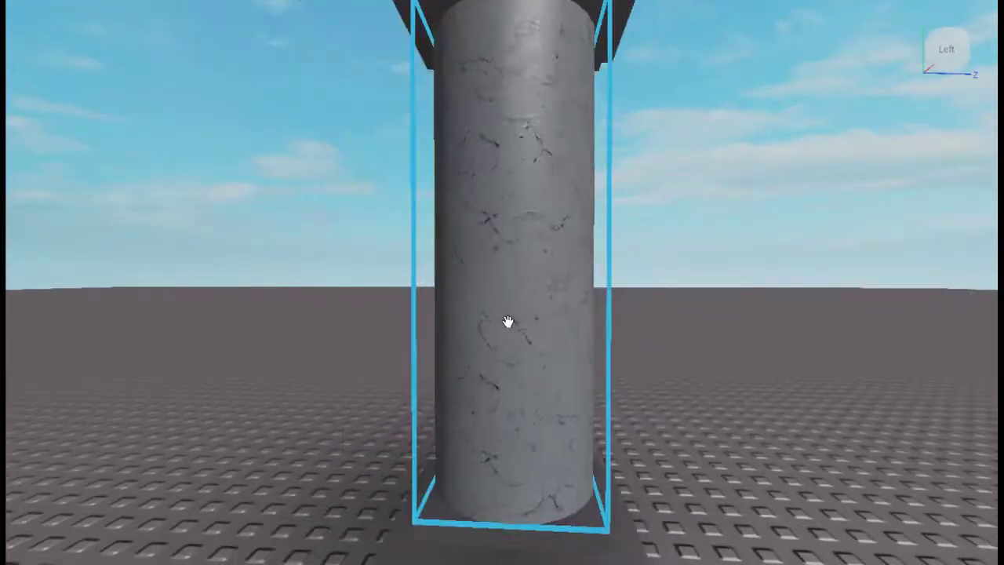
pyautogui.moveTo(507, 322); pyautogui.dragTo(507, 322, button='right')
pyautogui.scroll(-2, 341, 338)
pyautogui.moveTo(315, 318); pyautogui.dragTo(663, 563)
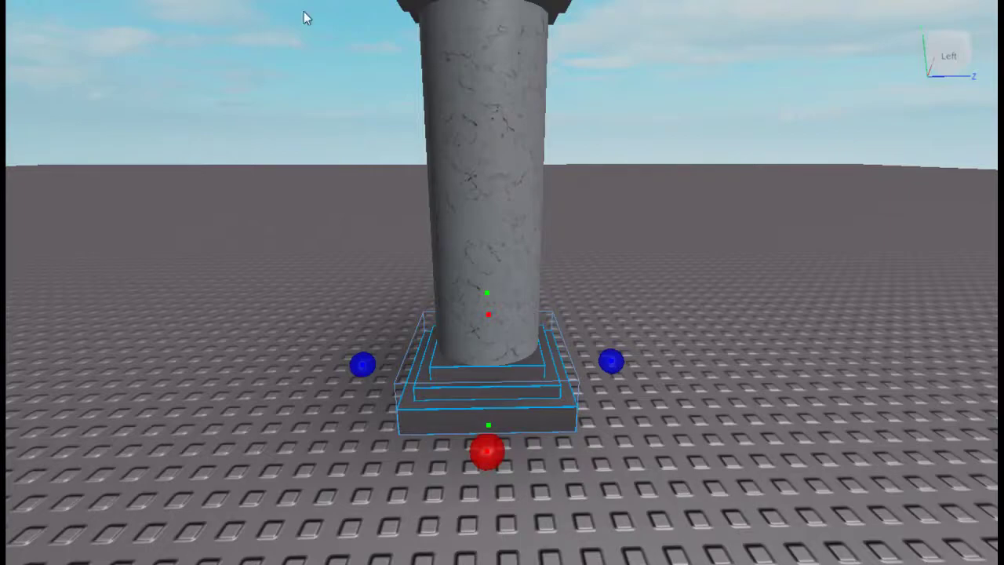
# Recolour the three base slabs and the three capital slabs white.
pyautogui.click(349, 228)
pyautogui.click(362, 242)
pyautogui.moveTo(361, 242); pyautogui.dragTo(362, 241, button='right')
pyautogui.scroll(-2, 362, 242)
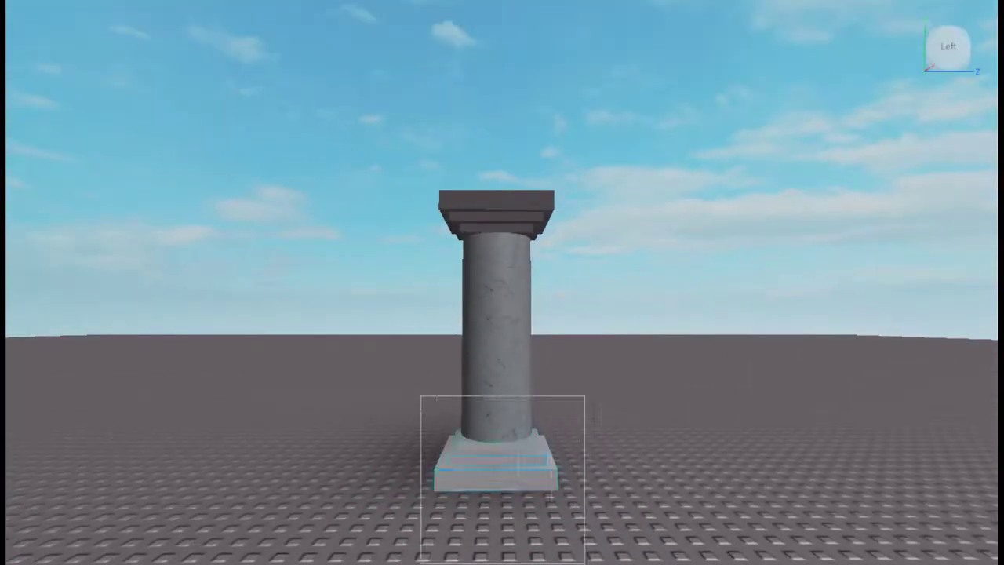
pyautogui.click(408, 229)
pyautogui.click(468, 197)
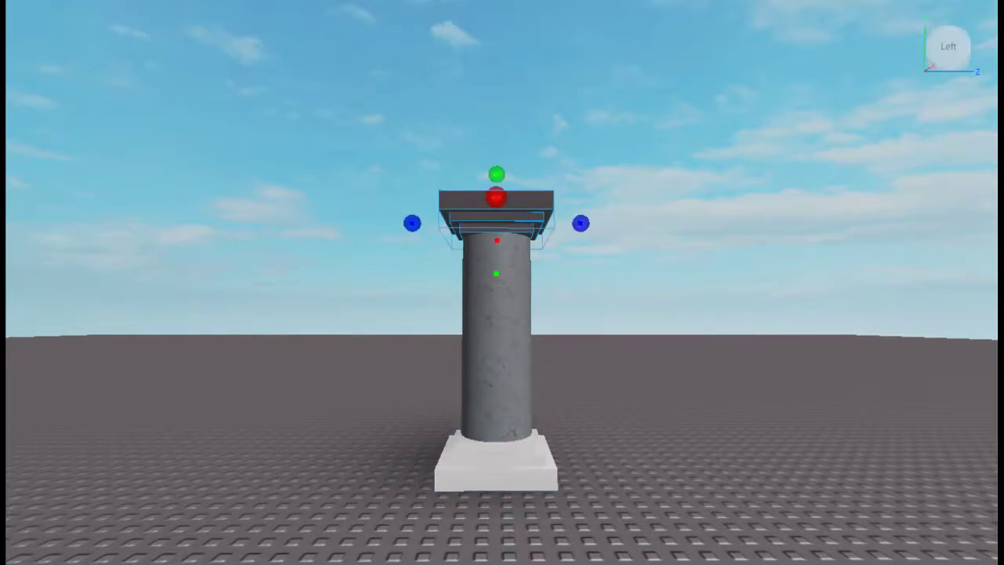
# Give the marble shaft a lighter, near-white colour and check its texture up close.
pyautogui.click(481, 345)
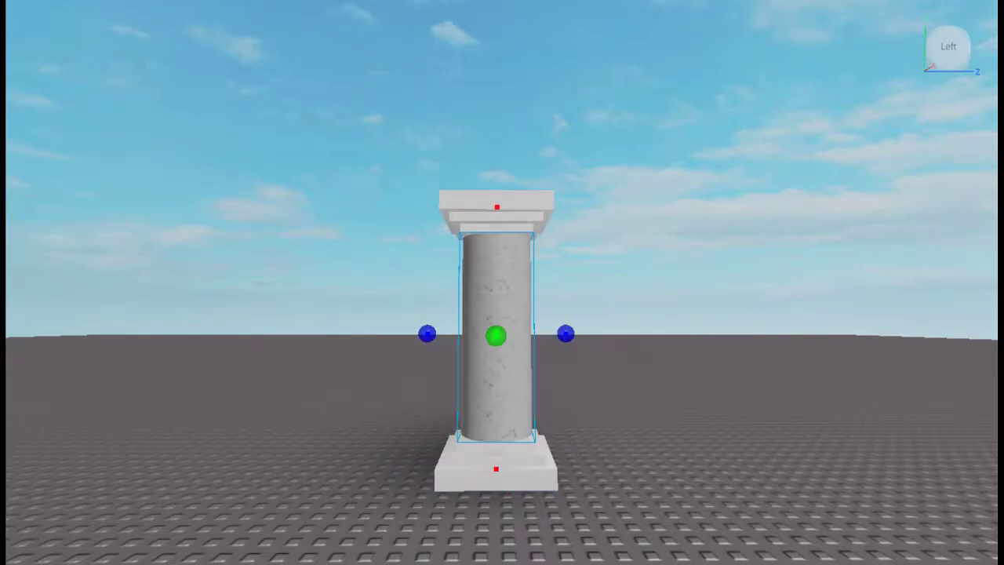
pyautogui.moveTo(610, 178); pyautogui.dragTo(610, 181, button='right')
pyautogui.moveTo(394, 315); pyautogui.dragTo(538, 452)
pyautogui.click(668, 393)
pyautogui.moveTo(549, 159); pyautogui.dragTo(551, 170, button='right')
pyautogui.click(517, 294)
pyautogui.moveTo(518, 294); pyautogui.dragTo(518, 295, button='right')
pyautogui.click(550, 325)
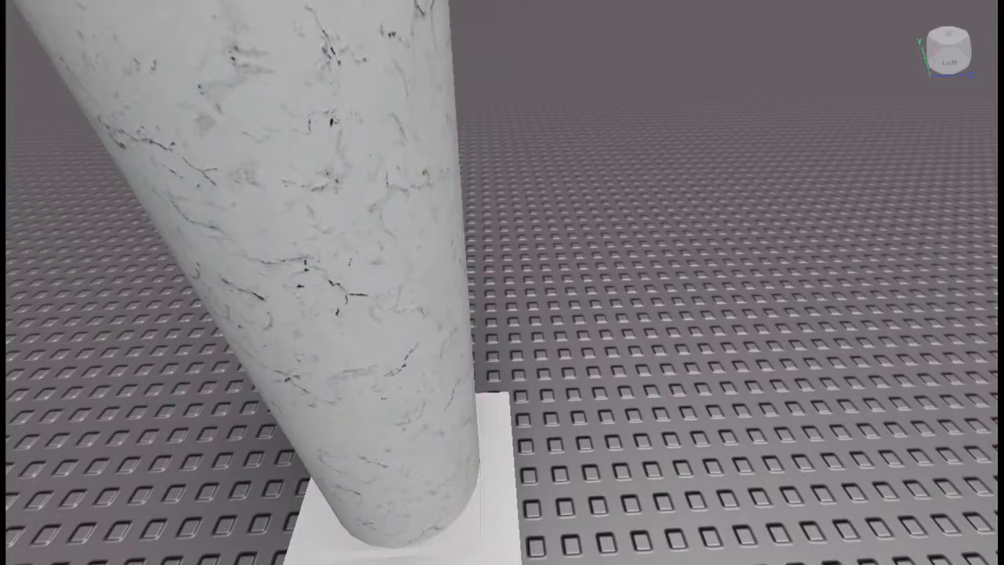
pyautogui.click(357, 143)
pyautogui.moveTo(356, 141); pyautogui.dragTo(356, 141, button='right')
# Scale the cylindrical shaft slightly narrower from two opposite sides.
pyautogui.moveTo(560, 398); pyautogui.dragTo(552, 403)
pyautogui.moveTo(551, 404); pyautogui.dragTo(551, 403, button='right')
pyautogui.press('a')
pyautogui.moveTo(322, 403); pyautogui.dragTo(332, 404)
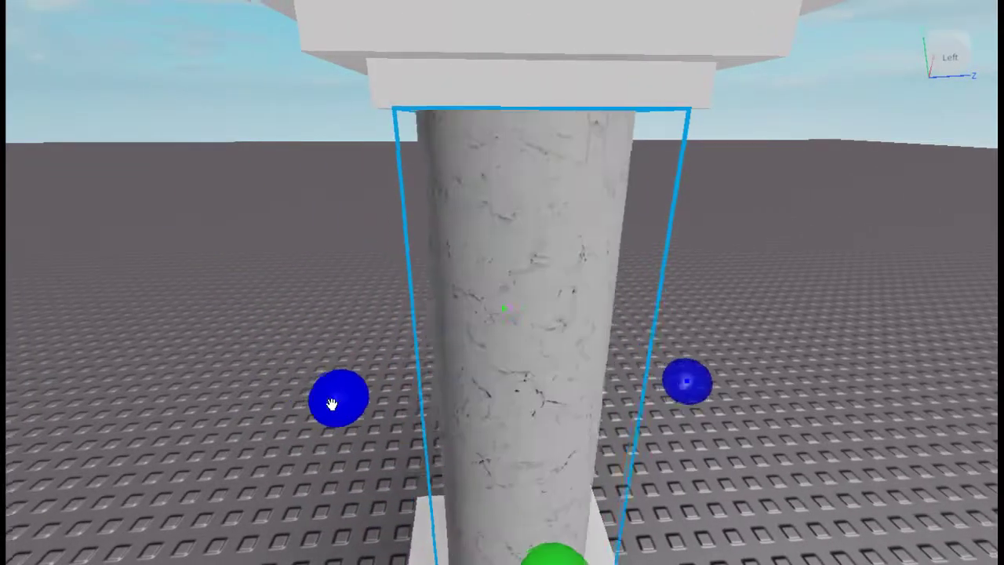
pyautogui.moveTo(331, 404); pyautogui.dragTo(332, 404, button='right')
pyautogui.press('a')
pyautogui.moveTo(604, 382); pyautogui.dragTo(584, 377)
pyautogui.press('a')
pyautogui.moveTo(584, 376); pyautogui.dragTo(584, 376, button='right')
pyautogui.moveTo(356, 344); pyautogui.dragTo(372, 346)
pyautogui.click(313, 360)
pyautogui.press('s')
pyautogui.moveTo(314, 360); pyautogui.dragTo(313, 359, button='right')
pyautogui.press('w')
# Trim the shaft's thickness further from its remaining sides to fit within the uppermost base slab.
pyautogui.click(471, 357)
pyautogui.press('d')
pyautogui.moveTo(468, 351); pyautogui.dragTo(467, 351, button='right')
pyautogui.press('w')
pyautogui.moveTo(653, 312); pyautogui.dragTo(623, 307)
pyautogui.press('d')
pyautogui.moveTo(623, 307); pyautogui.dragTo(623, 306, button='right')
pyautogui.moveTo(240, 271); pyautogui.dragTo(257, 279)
pyautogui.press('d')
pyautogui.moveTo(418, 275); pyautogui.dragTo(418, 275, button='right')
pyautogui.moveTo(677, 282); pyautogui.dragTo(655, 282)
pyautogui.moveTo(654, 283); pyautogui.dragTo(654, 282, button='right')
pyautogui.press('d')
pyautogui.moveTo(619, 236); pyautogui.dragTo(603, 237)
pyautogui.press('s')
pyautogui.moveTo(502, 230); pyautogui.dragTo(502, 231, button='right')
pyautogui.moveTo(519, 239); pyautogui.dragTo(523, 207)
pyautogui.press('a')
# Add a white wedge part on the ground beside the column base.
pyautogui.moveTo(708, 301); pyautogui.dragTo(707, 301, button='right')
pyautogui.moveTo(527, 279); pyautogui.dragTo(526, 280, button='right')
pyautogui.press('w')
pyautogui.press('d')
pyautogui.click(462, 243)
pyautogui.moveTo(462, 244); pyautogui.dragTo(517, 305, button='right')
pyautogui.press('Delete')
pyautogui.click(517, 304)
pyautogui.moveTo(587, 323); pyautogui.dragTo(719, 309, button='right')
pyautogui.press('d')
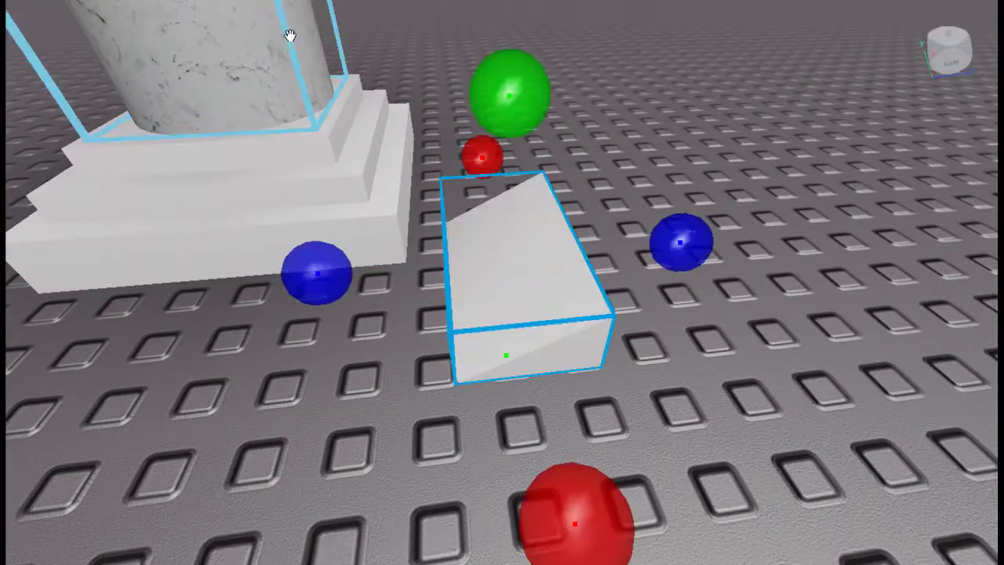
# Move the wedge onto the lowest base slab, against one side of the middle slab.
pyautogui.hotkey('ctrl', '1')
pyautogui.press('a')
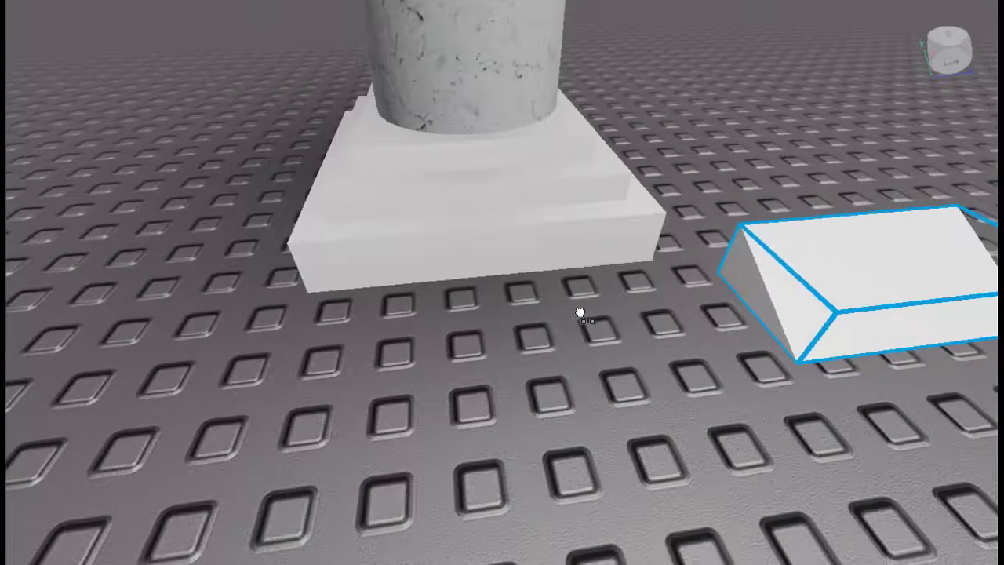
pyautogui.moveTo(781, 253); pyautogui.dragTo(523, 185)
pyautogui.moveTo(523, 184); pyautogui.dragTo(522, 184, button='right')
pyautogui.press('d')
# Scale the wedge to the middle slab's length and height, with its slope reaching the lowest slab's outer edge.
pyautogui.moveTo(768, 272); pyautogui.dragTo(706, 283)
pyautogui.press('d')
pyautogui.moveTo(698, 283); pyautogui.dragTo(698, 283, button='right')
pyautogui.moveTo(298, 287); pyautogui.dragTo(400, 301)
pyautogui.moveTo(401, 300); pyautogui.dragTo(401, 301, button='right')
pyautogui.press('a')
pyautogui.moveTo(442, 178); pyautogui.dragTo(443, 234)
pyautogui.press('a')
pyautogui.moveTo(445, 239); pyautogui.dragTo(446, 240, button='right')
pyautogui.moveTo(389, 272); pyautogui.dragTo(388, 273)
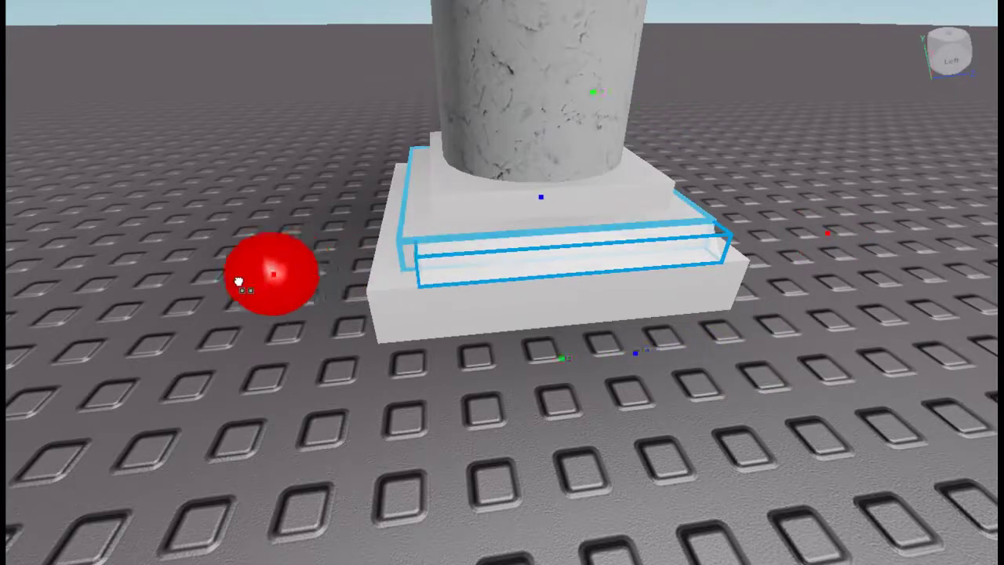
pyautogui.moveTo(242, 281); pyautogui.dragTo(223, 280)
pyautogui.click(508, 388)
# Duplicate the wedge and place the copy against an adjacent side of the middle base slab.
pyautogui.press('a')
pyautogui.moveTo(511, 390); pyautogui.dragTo(511, 390, button='right')
pyautogui.press('d')
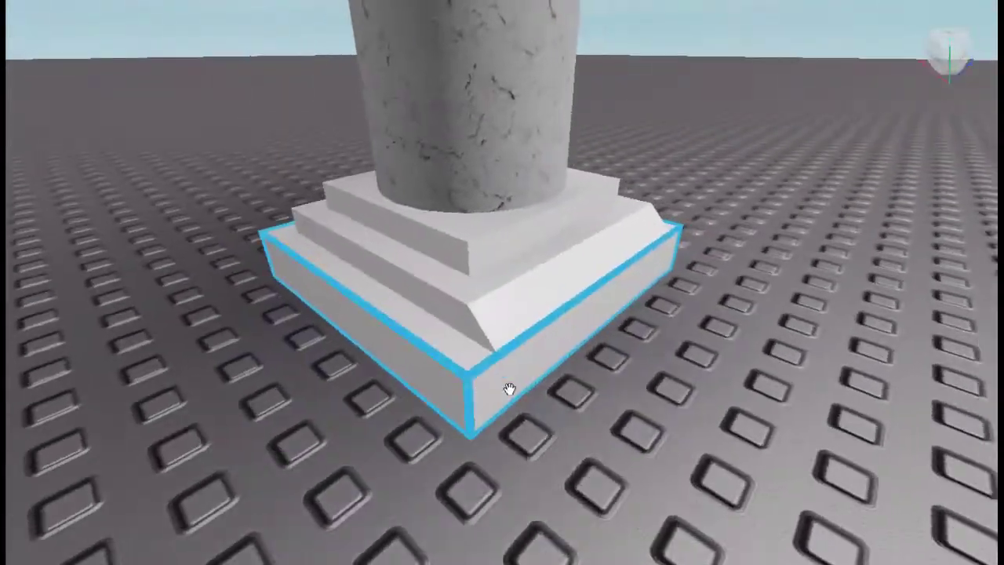
pyautogui.click(534, 303)
pyautogui.hotkey('ctrl', 'd')
pyautogui.moveTo(609, 259); pyautogui.dragTo(734, 410)
pyautogui.moveTo(639, 336); pyautogui.dragTo(639, 337, button='right')
pyautogui.press('a')
pyautogui.moveTo(735, 410); pyautogui.dragTo(359, 227)
pyautogui.press('a')
pyautogui.moveTo(413, 334); pyautogui.dragTo(413, 334, button='right')
pyautogui.press('a')
# Position a wedge against the third side of the middle base slab.
pyautogui.moveTo(542, 287); pyautogui.dragTo(786, 442)
pyautogui.moveTo(767, 437); pyautogui.dragTo(767, 437, button='right')
pyautogui.press('w')
pyautogui.moveTo(787, 441); pyautogui.dragTo(447, 206)
pyautogui.press('a')
pyautogui.moveTo(447, 206); pyautogui.dragTo(447, 206, button='right')
# Duplicate a wedge and fit the copy against the last open side of the middle base slab.
pyautogui.hotkey('ctrl', 'd')
pyautogui.moveTo(574, 155); pyautogui.dragTo(596, 371)
pyautogui.moveTo(596, 372); pyautogui.dragTo(596, 372, button='right')
pyautogui.press('d')
pyautogui.moveTo(596, 372); pyautogui.dragTo(591, 368)
pyautogui.moveTo(591, 368); pyautogui.dragTo(591, 367, button='right')
pyautogui.moveTo(591, 368); pyautogui.dragTo(600, 131)
# Fill the corner gaps between neighbouring wedges with gap-filling parts, using Normal force direction and Thinnest part thickness.
pyautogui.click(546, 340)
pyautogui.press('a')
pyautogui.moveTo(546, 341); pyautogui.dragTo(546, 340, button='right')
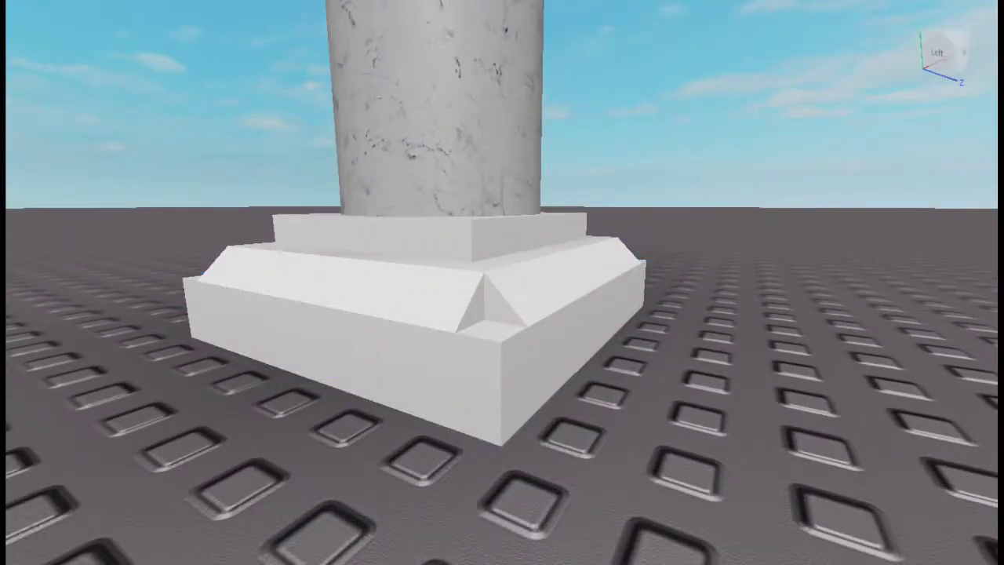
pyautogui.click(162, 1)
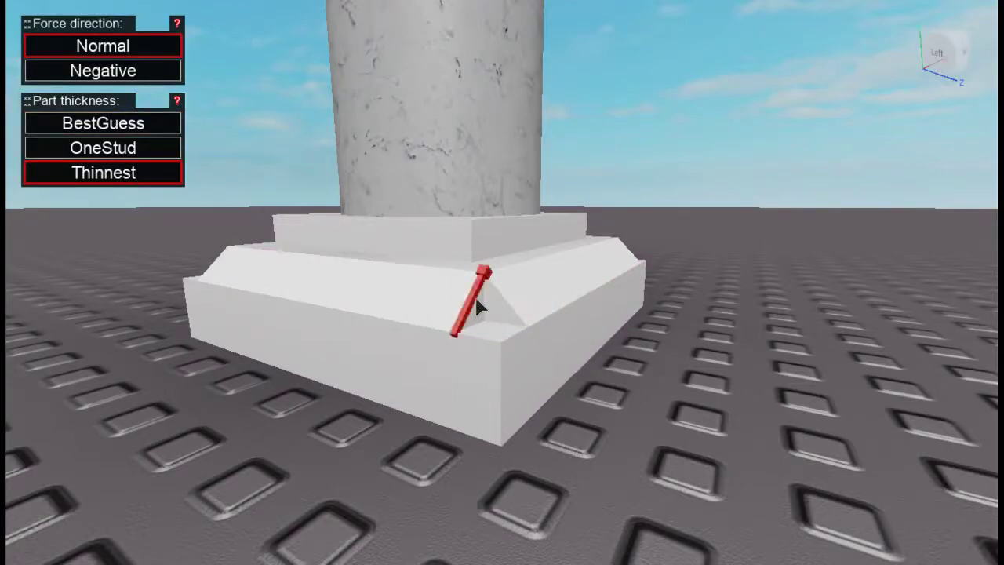
pyautogui.moveTo(508, 318); pyautogui.dragTo(509, 318, button='right')
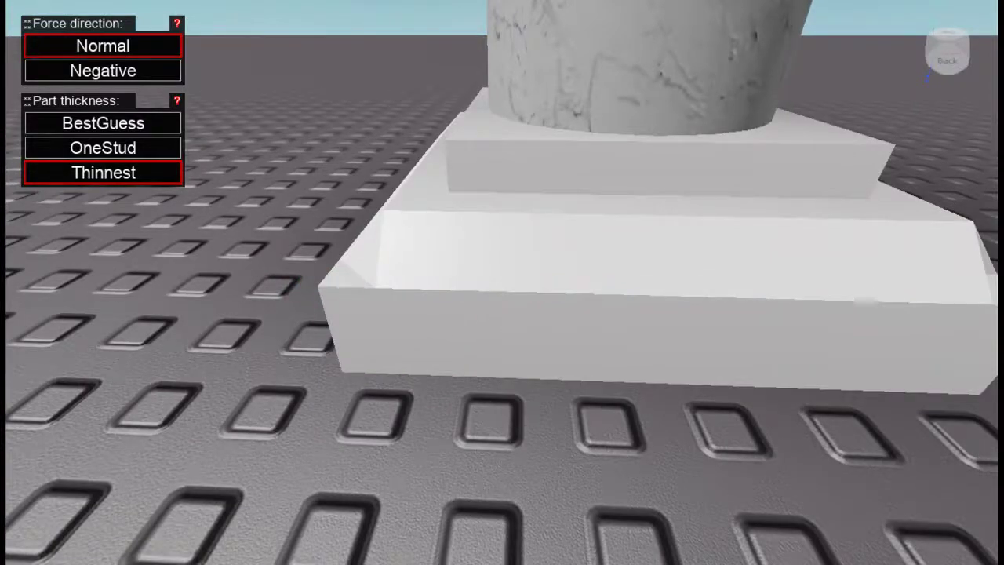
pyautogui.click(200, 2)
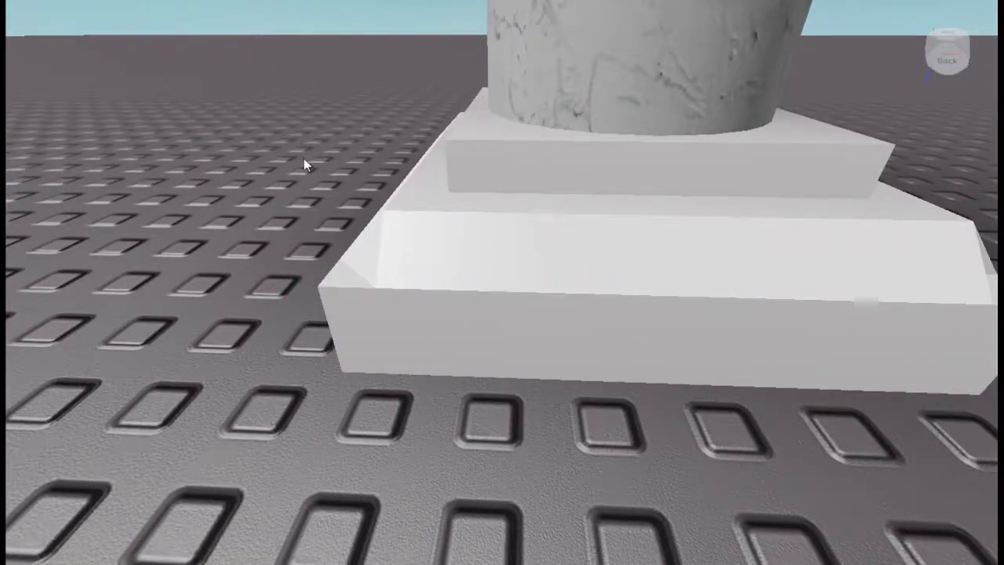
# Shorten the lowest base slab at both ends to match the length of the wedges above it.
pyautogui.click(424, 338)
pyautogui.moveTo(423, 338); pyautogui.dragTo(423, 338, button='right')
pyautogui.moveTo(166, 298); pyautogui.dragTo(222, 307)
pyautogui.moveTo(222, 307); pyautogui.dragTo(222, 307, button='right')
pyautogui.moveTo(384, 280); pyautogui.dragTo(384, 280, button='right')
pyautogui.moveTo(244, 254); pyautogui.dragTo(302, 266)
pyautogui.moveTo(311, 270); pyautogui.dragTo(311, 270, button='right')
pyautogui.moveTo(499, 245); pyautogui.dragTo(576, 262, button='right')
pyautogui.moveTo(575, 262); pyautogui.dragTo(607, 275)
# Scale the lowest base slab inwards in the other direction, cutting its corners back to the wedge ends.
pyautogui.click(630, 378)
pyautogui.moveTo(630, 378); pyautogui.dragTo(630, 379, button='right')
pyautogui.press('w')
pyautogui.click(440, 338)
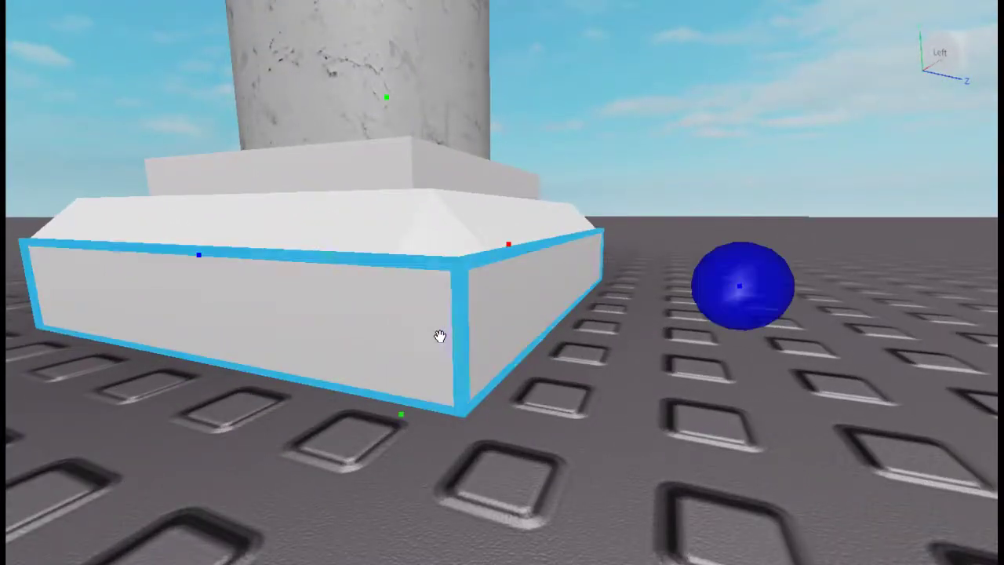
pyautogui.moveTo(440, 338); pyautogui.dragTo(440, 338, button='right')
pyautogui.moveTo(610, 229); pyautogui.dragTo(574, 227)
pyautogui.click(568, 328)
pyautogui.moveTo(568, 329); pyautogui.dragTo(568, 329, button='right')
pyautogui.moveTo(447, 204); pyautogui.dragTo(449, 208, button='right')
pyautogui.moveTo(575, 357); pyautogui.dragTo(575, 357, button='right')
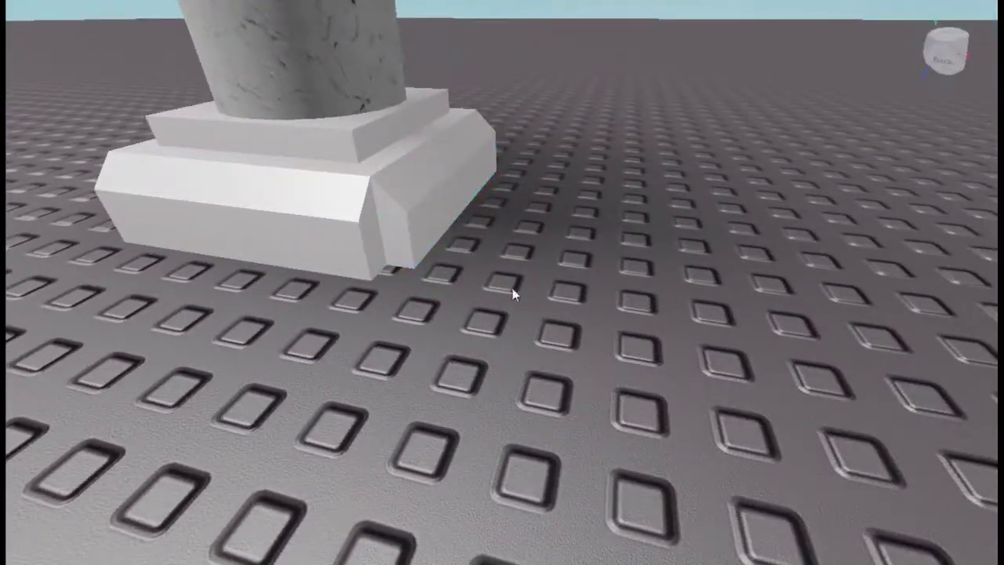
# Paste a wedge at the notched corner of the base and rotate it upright.
pyautogui.moveTo(498, 283); pyautogui.dragTo(498, 282, button='right')
pyautogui.hotkey('ctrl', 'v')
pyautogui.press('r')
pyautogui.moveTo(392, 206); pyautogui.dragTo(375, 189)
pyautogui.press('t')
pyautogui.press('r')
pyautogui.press('r')
# Scale the pasted wedge down to a small upright piece about as tall as the lowest slab.
pyautogui.moveTo(775, 326); pyautogui.dragTo(565, 68, button='right')
pyautogui.moveTo(565, 68); pyautogui.dragTo(580, 272)
pyautogui.moveTo(580, 271); pyautogui.dragTo(452, 335, button='right')
pyautogui.moveTo(453, 334); pyautogui.dragTo(512, 301)
pyautogui.moveTo(512, 301); pyautogui.dragTo(175, 306, button='right')
pyautogui.moveTo(126, 320); pyautogui.dragTo(205, 349)
pyautogui.moveTo(206, 349); pyautogui.dragTo(764, 271, button='right')
pyautogui.moveTo(764, 271); pyautogui.dragTo(605, 314)
pyautogui.moveTo(398, 284); pyautogui.dragTo(517, 415)
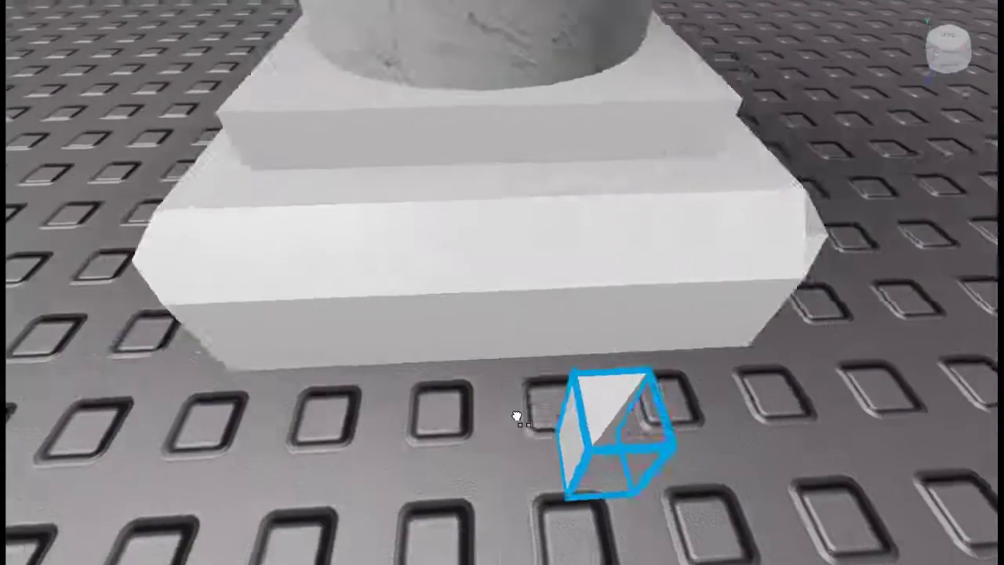
# Remove the small upright wedge pasted beside the base's corner.
pyautogui.moveTo(518, 415); pyautogui.dragTo(520, 416, button='right')
pyautogui.moveTo(520, 416); pyautogui.dragTo(667, 318)
pyautogui.click(641, 191)
pyautogui.press('Delete')
pyautogui.click(676, 307)
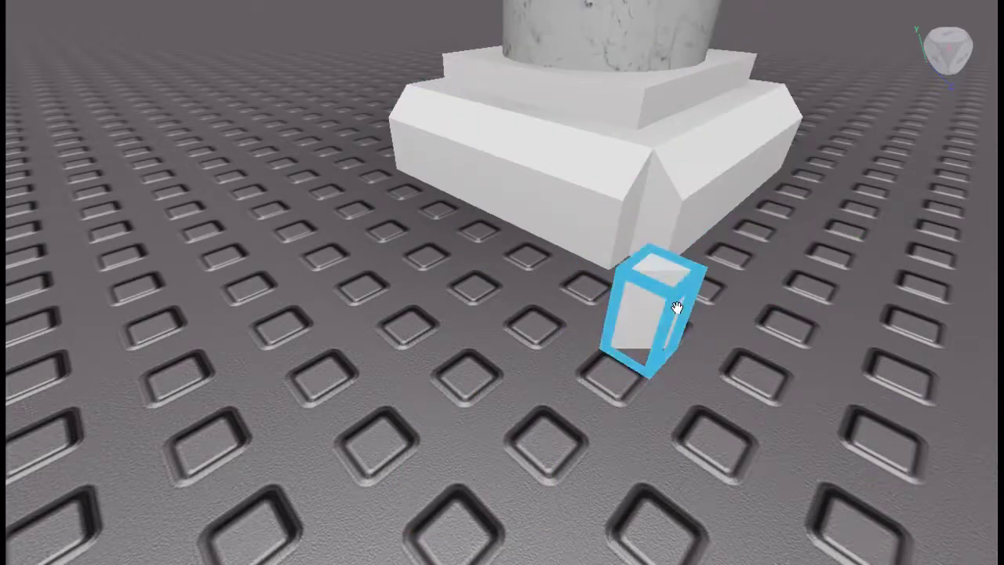
pyautogui.moveTo(656, 225); pyautogui.dragTo(701, 394)
pyautogui.moveTo(701, 395); pyautogui.dragTo(701, 394, button='right')
# Close the notched corners of the lowest base slab with thin flat vertical faces.
pyautogui.moveTo(701, 394); pyautogui.dragTo(501, 401)
pyautogui.scroll(-2, 501, 400)
pyautogui.moveTo(502, 366); pyautogui.dragTo(598, 483)
pyautogui.moveTo(598, 483); pyautogui.dragTo(596, 481, button='right')
pyautogui.moveTo(596, 481); pyautogui.dragTo(515, 334)
pyautogui.click(512, 392)
pyautogui.moveTo(511, 391); pyautogui.dragTo(511, 392, button='right')
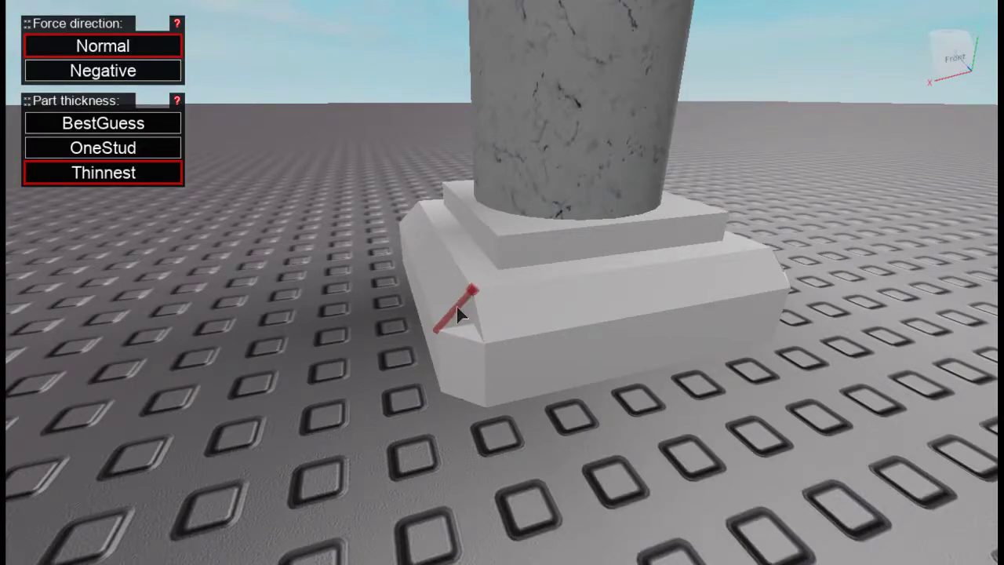
# Fill the triangular gaps between the lower bevel wedges at the base corners, using Normal force direction and Thinnest part thickness.
pyautogui.click(486, 315)
pyautogui.moveTo(486, 315); pyautogui.dragTo(504, 341, button='right')
pyautogui.click(452, 334)
pyautogui.click(494, 343)
pyautogui.click(505, 343)
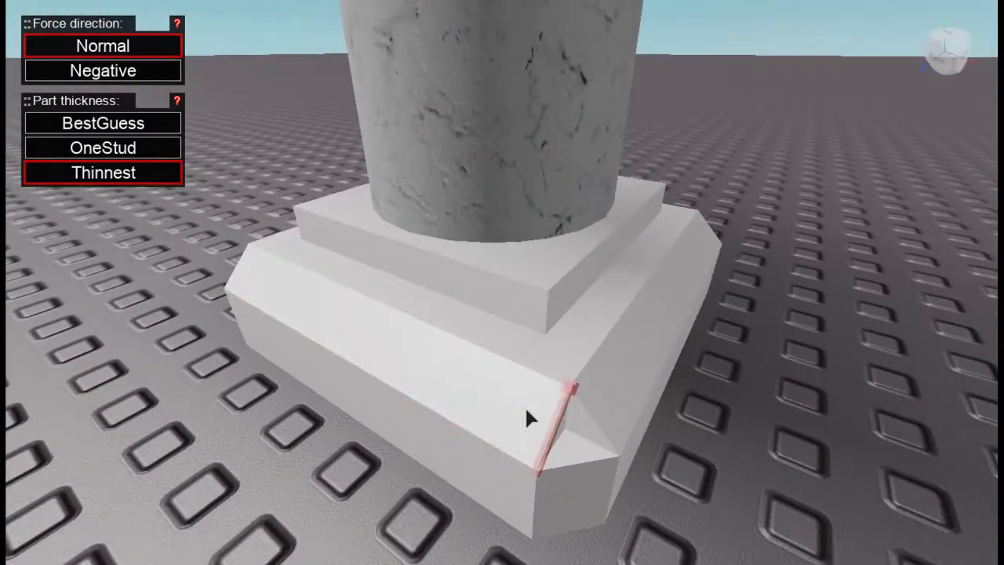
pyautogui.scroll(-2, 600, 418)
pyautogui.moveTo(600, 418); pyautogui.dragTo(590, 397, button='right')
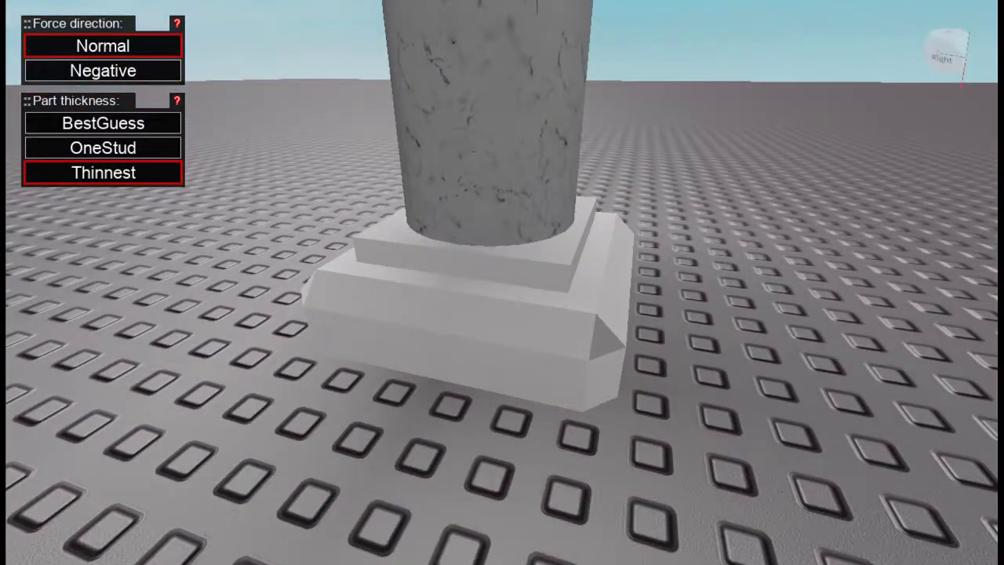
# Scale a bevel wedge shorter at both ends to suit the sides of the upper base slab.
pyautogui.scroll(-4, 514, 287)
pyautogui.moveTo(514, 287); pyautogui.dragTo(585, 329, button='right')
pyautogui.scroll(6, 585, 336)
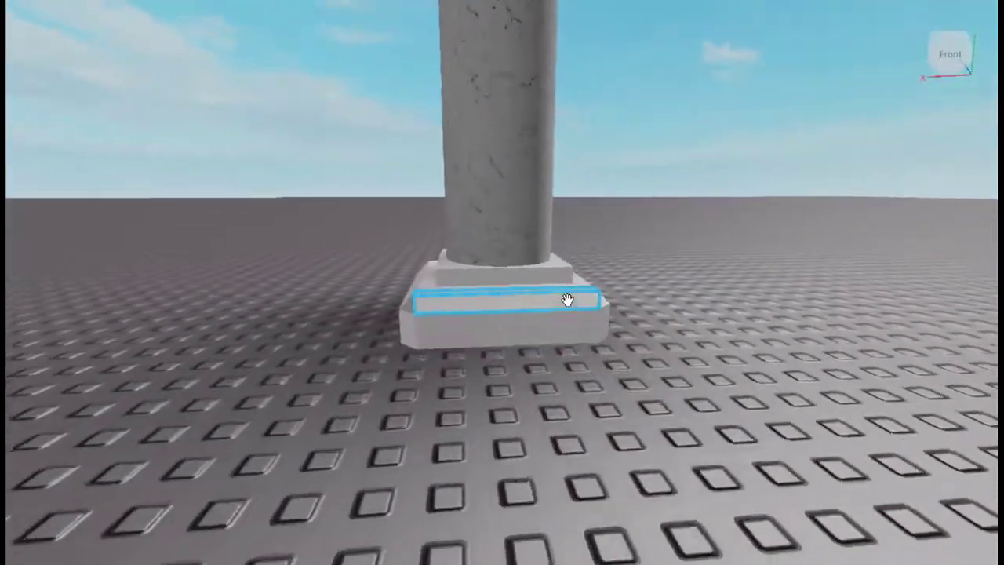
pyautogui.click(525, 313)
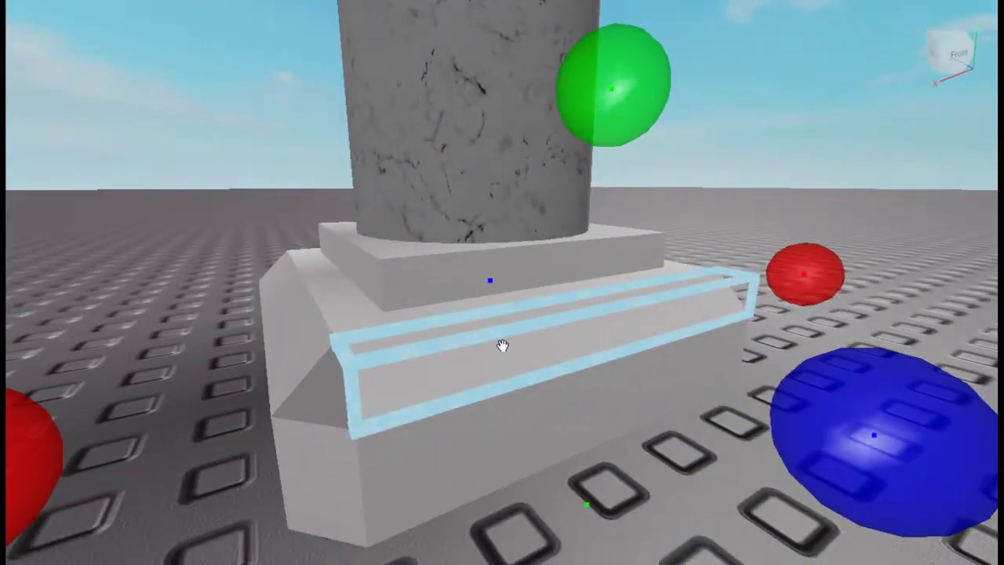
pyautogui.moveTo(502, 345); pyautogui.dragTo(480, 282)
pyautogui.moveTo(480, 282); pyautogui.dragTo(424, 276, button='right')
pyautogui.moveTo(148, 268); pyautogui.dragTo(169, 268)
pyautogui.press('d')
pyautogui.moveTo(270, 237); pyautogui.dragTo(227, 236, button='right')
pyautogui.moveTo(764, 270); pyautogui.dragTo(692, 289)
pyautogui.click(707, 358)
pyautogui.moveTo(707, 358); pyautogui.dragTo(706, 359, button='right')
pyautogui.press('d')
# Position the shortened wedge against the side of the upper base slab, above the lower bevel.
pyautogui.click(448, 200)
pyautogui.moveTo(624, 383); pyautogui.dragTo(624, 384, button='right')
pyautogui.press('a')
pyautogui.moveTo(274, 328); pyautogui.dragTo(560, 274)
pyautogui.moveTo(559, 274); pyautogui.dragTo(560, 273, button='right')
pyautogui.press('d')
pyautogui.press('t')
pyautogui.moveTo(560, 274); pyautogui.dragTo(560, 296)
pyautogui.moveTo(559, 296); pyautogui.dragTo(560, 296, button='right')
pyautogui.moveTo(560, 295); pyautogui.dragTo(560, 296)
pyautogui.moveTo(560, 296); pyautogui.dragTo(560, 295, button='right')
pyautogui.press('w')
pyautogui.moveTo(560, 295); pyautogui.dragTo(669, 233)
pyautogui.moveTo(670, 233); pyautogui.dragTo(617, 235, button='right')
pyautogui.press('d')
# Duplicate and rotate the shortened wedge to bevel the remaining sides of the upper base slab.
pyautogui.hotkey('ctrl', 'd')
pyautogui.moveTo(578, 280); pyautogui.dragTo(717, 336)
pyautogui.moveTo(716, 337); pyautogui.dragTo(717, 337, button='right')
pyautogui.moveTo(717, 336); pyautogui.dragTo(727, 342)
pyautogui.moveTo(727, 342); pyautogui.dragTo(727, 342, button='right')
pyautogui.press('r')
pyautogui.moveTo(727, 342); pyautogui.dragTo(588, 242)
pyautogui.moveTo(587, 242); pyautogui.dragTo(588, 240, button='right')
pyautogui.hotkey('ctrl', 'd')
pyautogui.moveTo(476, 216); pyautogui.dragTo(795, 367)
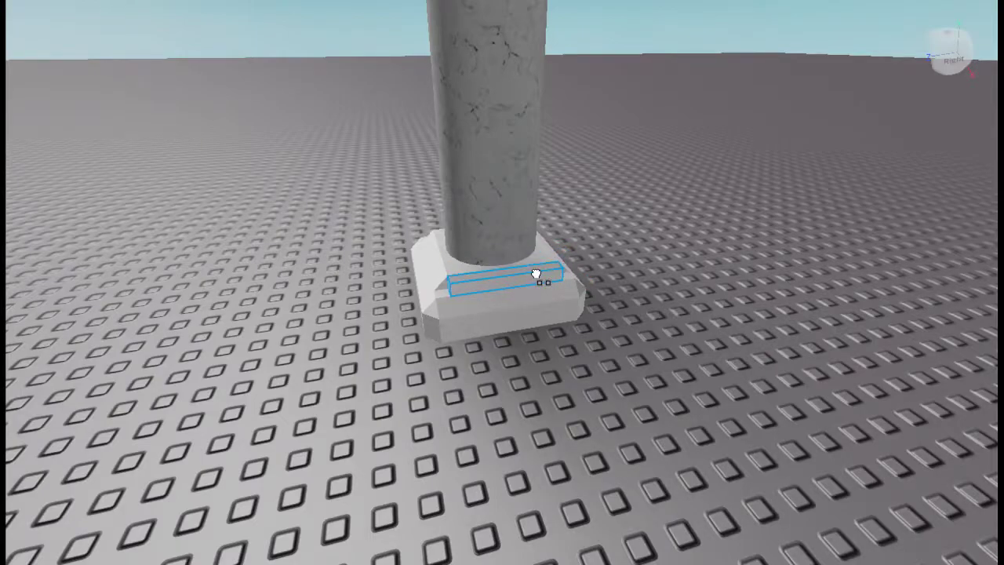
# Fill the gap between the upper wedge ends at one base corner with a Thinnest-thickness face.
pyautogui.click(676, 344)
pyautogui.press('w')
pyautogui.moveTo(676, 344); pyautogui.dragTo(676, 338, button='right')
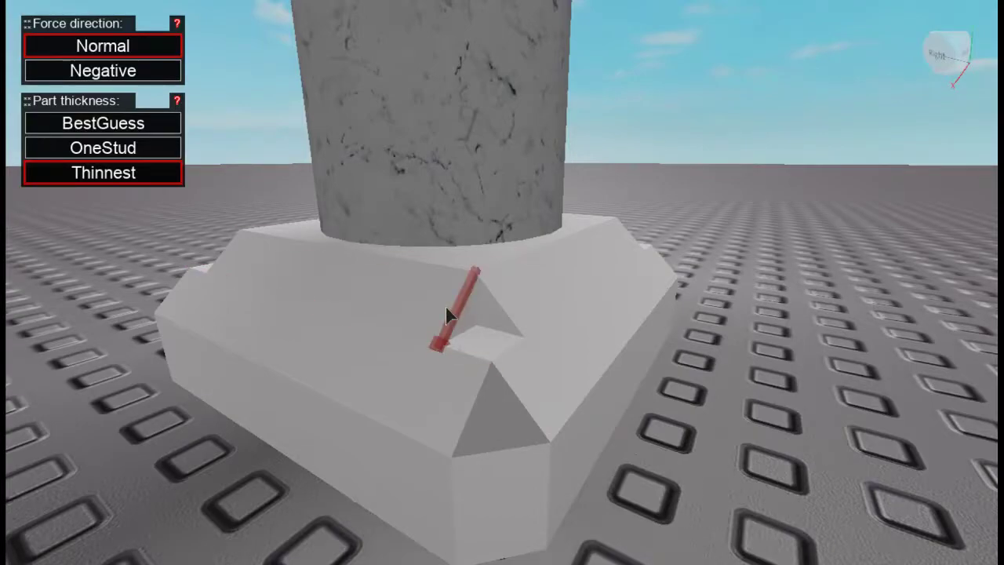
pyautogui.click(512, 305)
pyautogui.press('d')
pyautogui.moveTo(501, 340); pyautogui.dragTo(438, 315, button='right')
pyautogui.click(451, 346)
# Try to fill the upper wedge gap at the next base corner with other gap-fill direction settings.
pyautogui.press('d')
pyautogui.moveTo(525, 336); pyautogui.dragTo(525, 335, button='right')
pyautogui.press('a')
pyautogui.hotkey('ctrl', 'z')
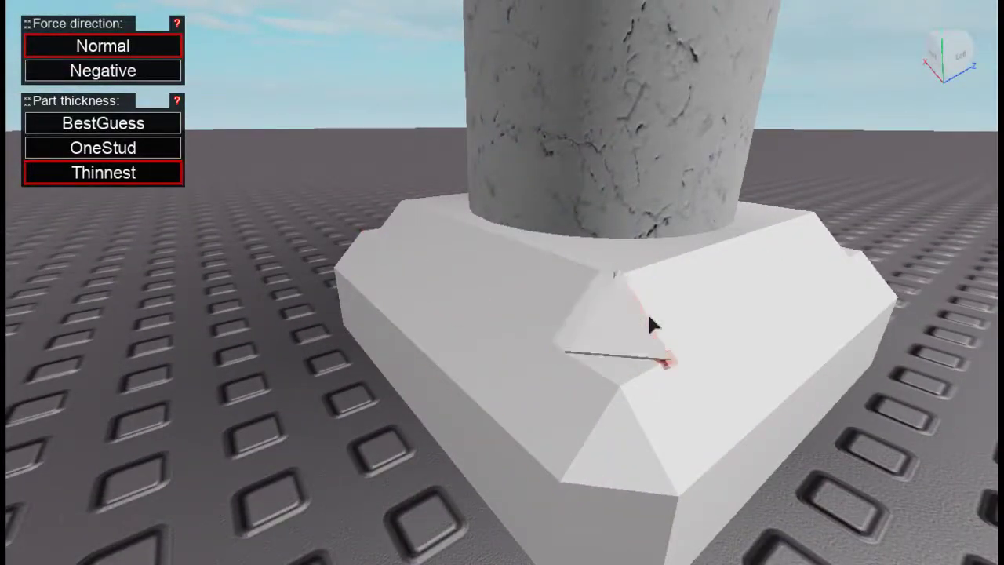
pyautogui.press('d')
pyautogui.moveTo(604, 324); pyautogui.dragTo(590, 304, button='right')
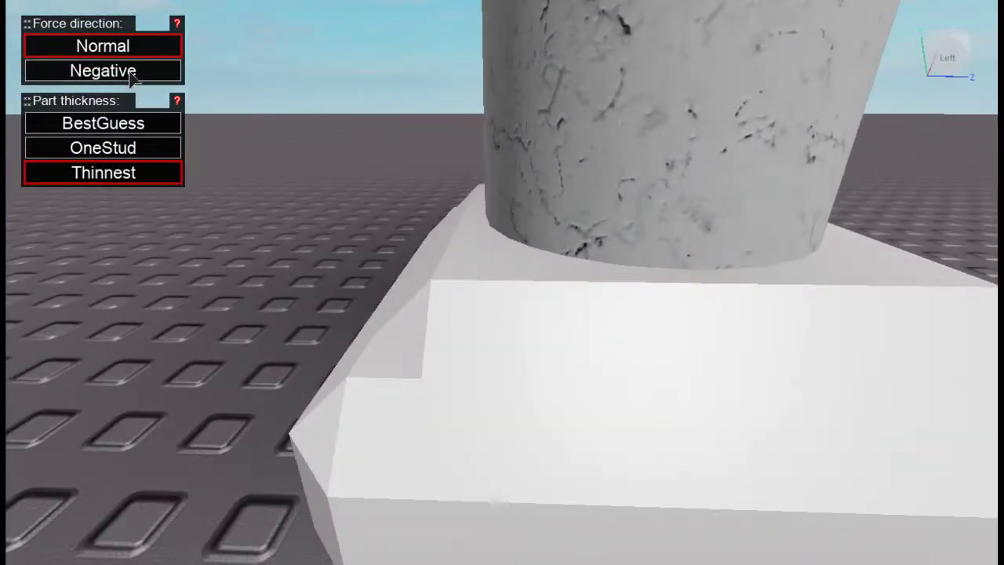
pyautogui.click(408, 314)
pyautogui.click(431, 321)
pyautogui.moveTo(435, 323); pyautogui.dragTo(461, 329, button='right')
pyautogui.press('a')
pyautogui.hotkey('ctrl', 'z')
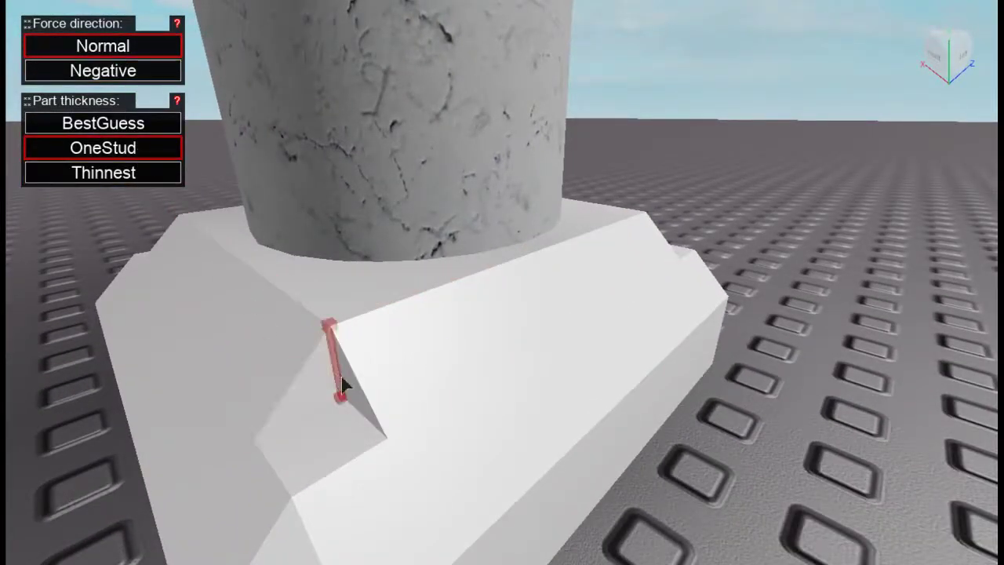
# Fill the upper wedge gap at this corner using Normal force direction and Thinnest part thickness.
pyautogui.press('d')
pyautogui.moveTo(427, 389); pyautogui.dragTo(558, 374, button='right')
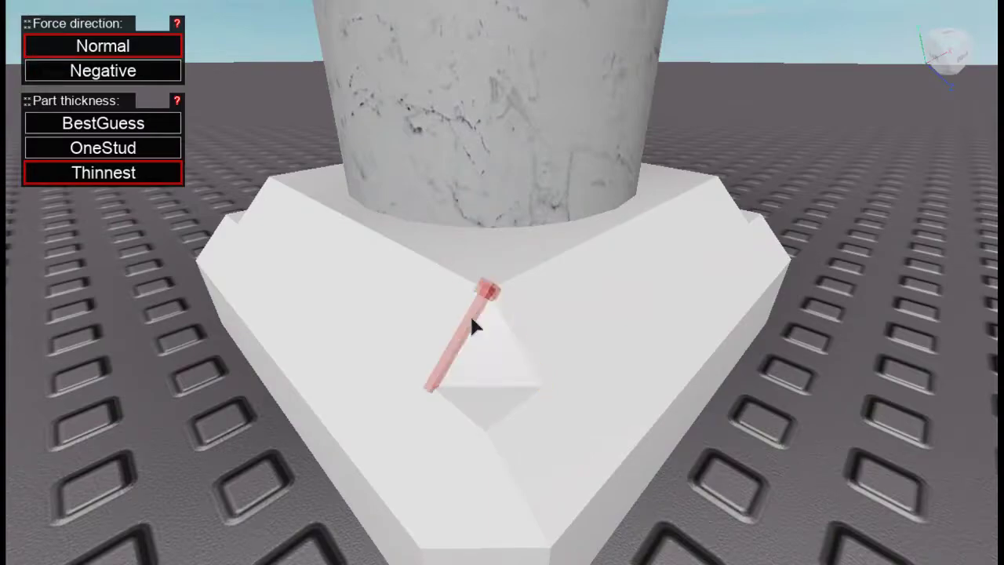
pyautogui.moveTo(503, 326); pyautogui.dragTo(490, 323, button='right')
pyautogui.press('d')
pyautogui.press('d')
pyautogui.moveTo(571, 345); pyautogui.dragTo(532, 327, button='right')
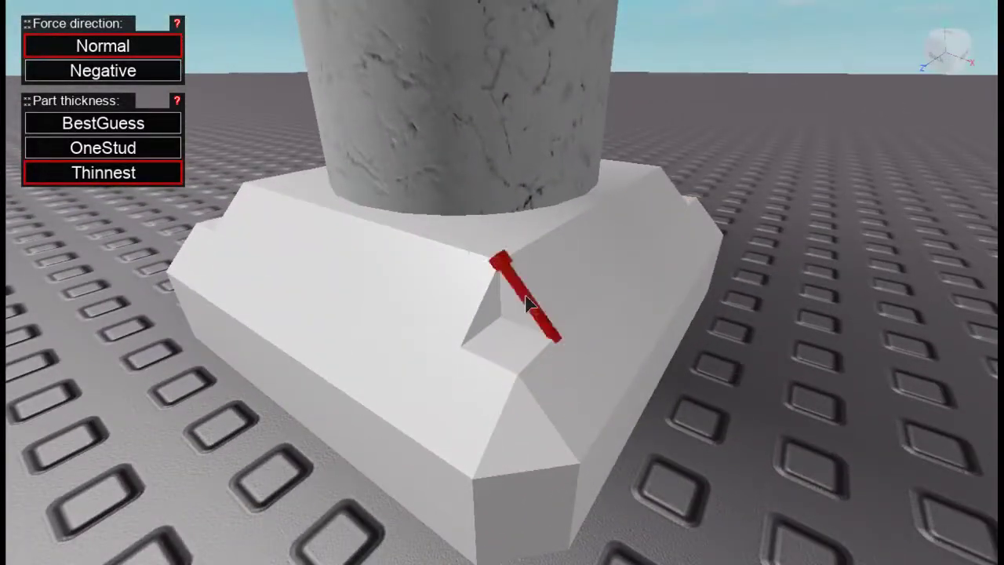
# Fill the remaining corner gap between the upper bevel wedges with the same thin face.
pyautogui.click(481, 279)
pyautogui.press('w')
pyautogui.moveTo(480, 278); pyautogui.dragTo(540, 320, button='right')
pyautogui.press('a')
pyautogui.press('w')
pyautogui.press('s')
pyautogui.press('a')
pyautogui.press('s')
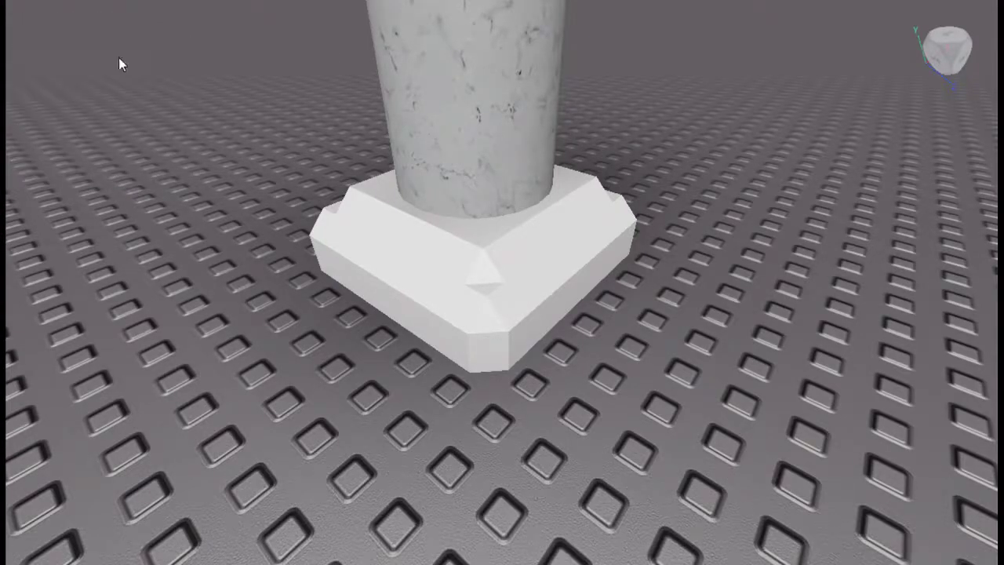
# Examine the base's filled corners and the slab between the two bevels from all sides.
pyautogui.moveTo(614, 356); pyautogui.dragTo(614, 357, button='right')
pyautogui.press('w')
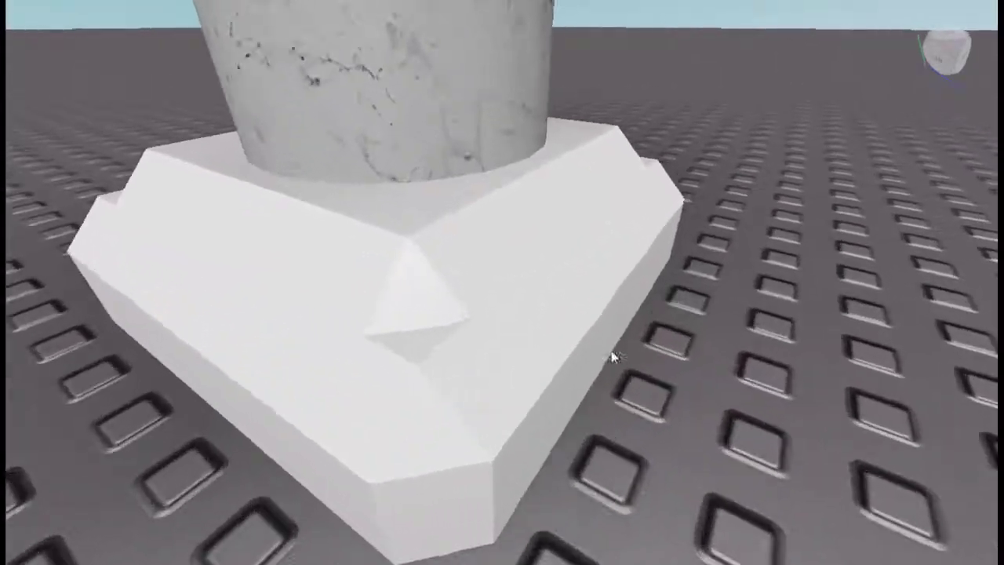
pyautogui.click(435, 342)
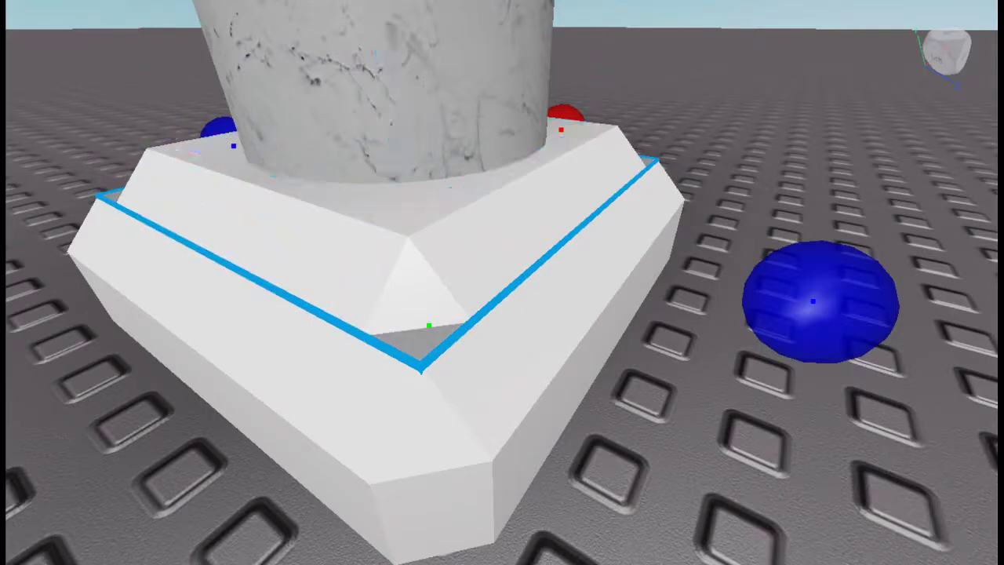
pyautogui.click(661, 397)
pyautogui.moveTo(663, 399); pyautogui.dragTo(665, 400, button='right')
pyautogui.press('s')
pyautogui.moveTo(580, 415); pyautogui.dragTo(587, 420, button='right')
pyautogui.press('w')
pyautogui.moveTo(620, 380); pyautogui.dragTo(620, 374, button='right')
pyautogui.press('s')
pyautogui.press('d')
pyautogui.press('s')
pyautogui.moveTo(527, 344); pyautogui.dragTo(526, 343, button='right')
pyautogui.press('a')
pyautogui.moveTo(581, 392); pyautogui.dragTo(581, 392, button='right')
pyautogui.press('w')
pyautogui.moveTo(531, 359); pyautogui.dragTo(532, 360, button='right')
pyautogui.press('a')
# Select the old stepped capital at the top of the shaft and delete it.
pyautogui.moveTo(434, 162); pyautogui.dragTo(376, 233, button='right')
pyautogui.press('s')
pyautogui.press('s')
pyautogui.moveTo(339, 112); pyautogui.dragTo(544, 263)
pyautogui.press('Delete')
# Select the base pieces and try rotating them together.
pyautogui.moveTo(573, 429); pyautogui.dragTo(573, 429, button='right')
pyautogui.press('a')
pyautogui.moveTo(390, 333); pyautogui.dragTo(459, 431)
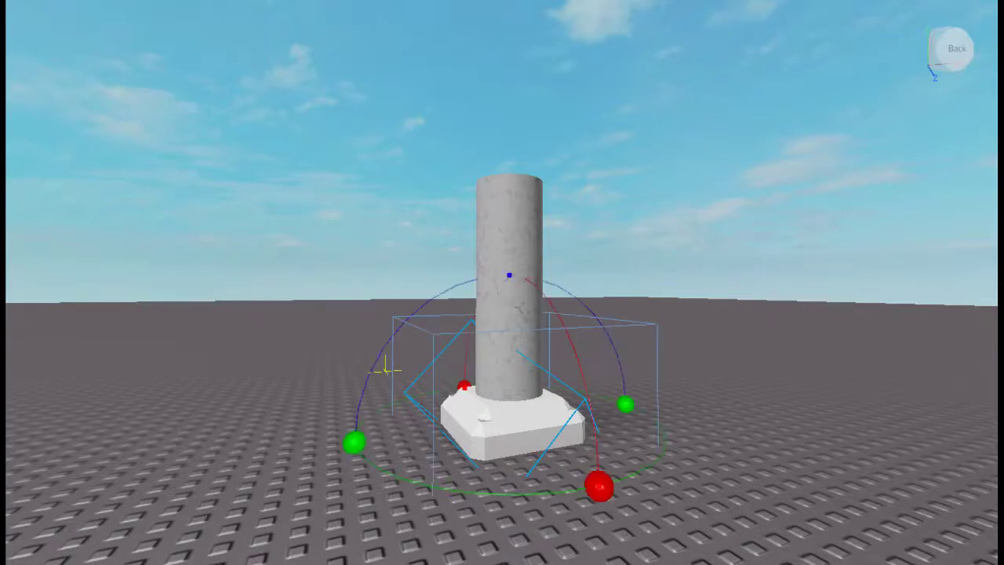
pyautogui.hotkey('ctrl', '4')
pyautogui.moveTo(285, 161); pyautogui.dragTo(285, 161, button='right')
pyautogui.press('d')
pyautogui.hotkey('ctrl', 'z')
# Group all the base pieces into a single object and try rotating it.
pyautogui.click(441, 407)
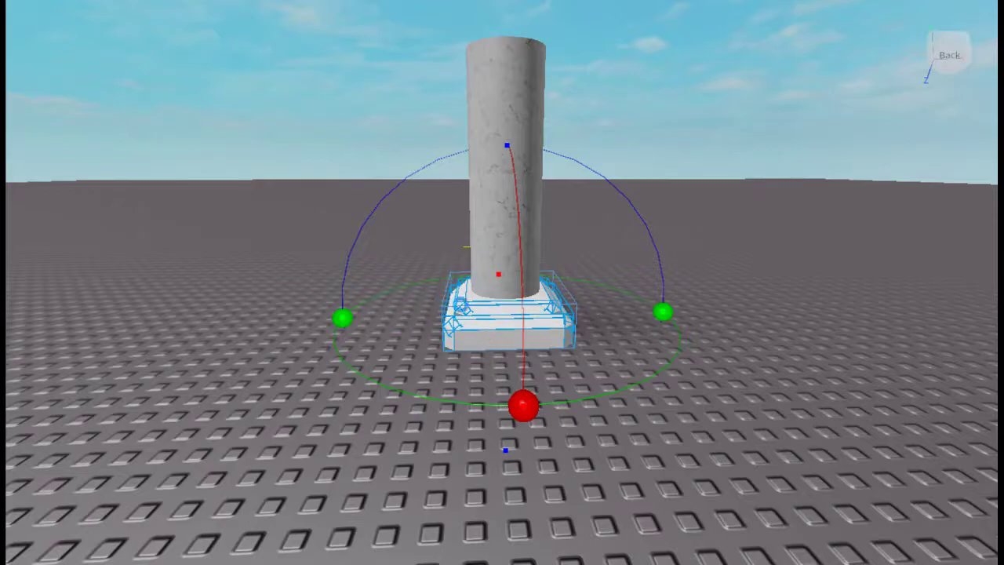
pyautogui.scroll(10, 502, 352)
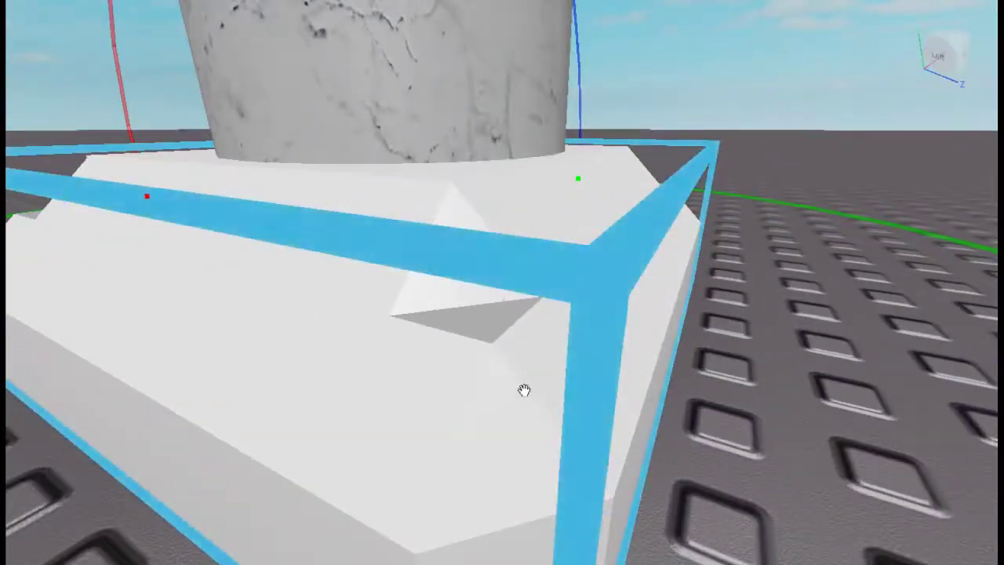
pyautogui.moveTo(524, 390); pyautogui.dragTo(333, 279, button='right')
pyautogui.scroll(-8, 323, 297)
pyautogui.moveTo(342, 339); pyautogui.dragTo(613, 161)
pyautogui.click(589, 181)
pyautogui.hotkey('ctrl', 'z')
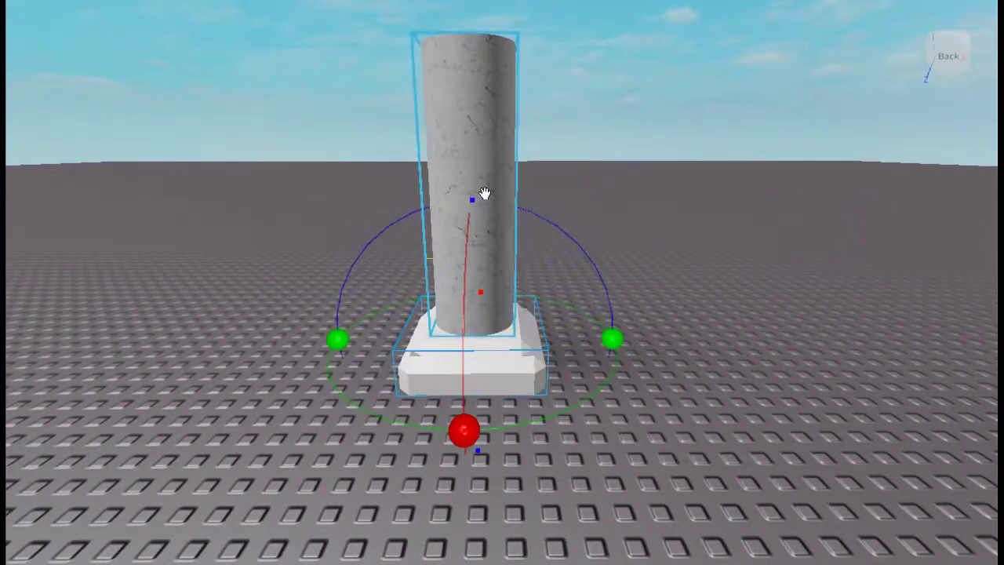
# Turn the grouped base copy upside down and raise it onto the top of the shaft as a matching capital.
pyautogui.moveTo(480, 204); pyautogui.dragTo(478, 461)
pyautogui.click(77, 1)
pyautogui.moveTo(392, 313); pyautogui.dragTo(457, 330, button='right')
pyautogui.moveTo(448, 320); pyautogui.dragTo(447, 288)
pyautogui.moveTo(448, 296); pyautogui.dragTo(448, 289, button='right')
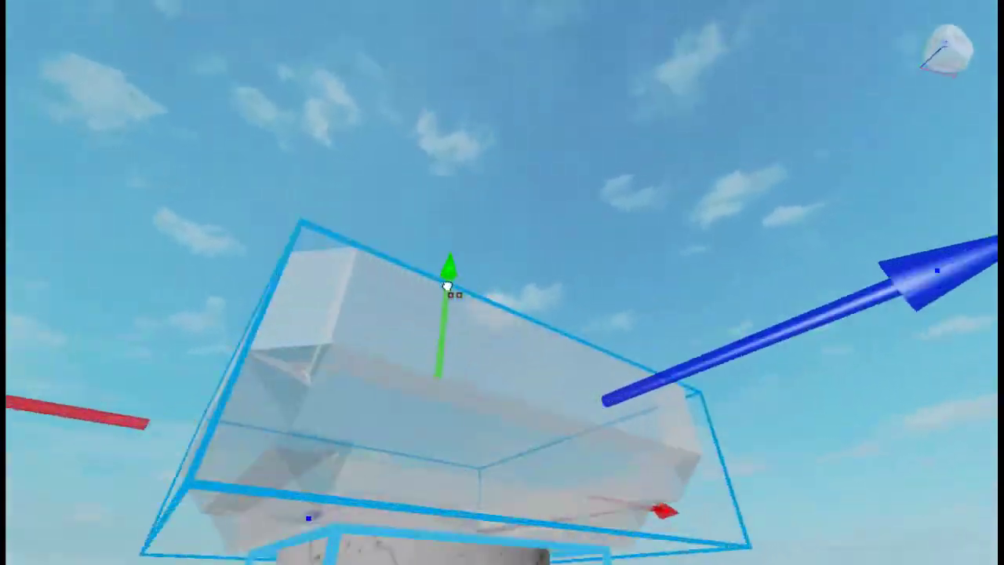
pyautogui.moveTo(447, 288); pyautogui.dragTo(447, 286)
pyautogui.moveTo(447, 289); pyautogui.dragTo(447, 286, button='right')
pyautogui.moveTo(447, 287); pyautogui.dragTo(446, 223)
# Examine the inverted capital and its fit on the shaft from near and far.
pyautogui.click(548, 199)
pyautogui.moveTo(548, 198); pyautogui.dragTo(516, 327, button='right')
pyautogui.scroll(3, 511, 284)
pyautogui.scroll(-3, 510, 284)
pyautogui.scroll(3, 539, 320)
pyautogui.scroll(3, 539, 320)
pyautogui.scroll(-5, 539, 320)
pyautogui.press('d')
pyautogui.scroll(2, 516, 327)
# Duplicate the complete column and move the copy to a spot beside the original.
pyautogui.moveTo(592, 316); pyautogui.dragTo(542, 259, button='right')
pyautogui.press('d')
pyautogui.moveTo(628, 475); pyautogui.dragTo(628, 475)
pyautogui.press('d')
pyautogui.moveTo(629, 475); pyautogui.dragTo(510, 257, button='right')
pyautogui.hotkey('ctrl', 'd')
pyautogui.press('d')
pyautogui.moveTo(514, 273); pyautogui.dragTo(710, 276)
pyautogui.click(760, 434)
# Examine the two columns together, moving in close to the nearer column's bevelled base.
pyautogui.press('d')
pyautogui.moveTo(486, 243); pyautogui.dragTo(226, 85, button='right')
pyautogui.press('w')
pyautogui.press('s')
pyautogui.press('w')
pyautogui.moveTo(233, 91); pyautogui.dragTo(703, 389)
pyautogui.press('w')
pyautogui.moveTo(702, 389); pyautogui.dragTo(703, 389, button='right')
pyautogui.press('w')
pyautogui.moveTo(538, 307); pyautogui.dragTo(450, 277, button='right')
pyautogui.moveTo(560, 359); pyautogui.dragTo(560, 358, button='right')
pyautogui.press('d')
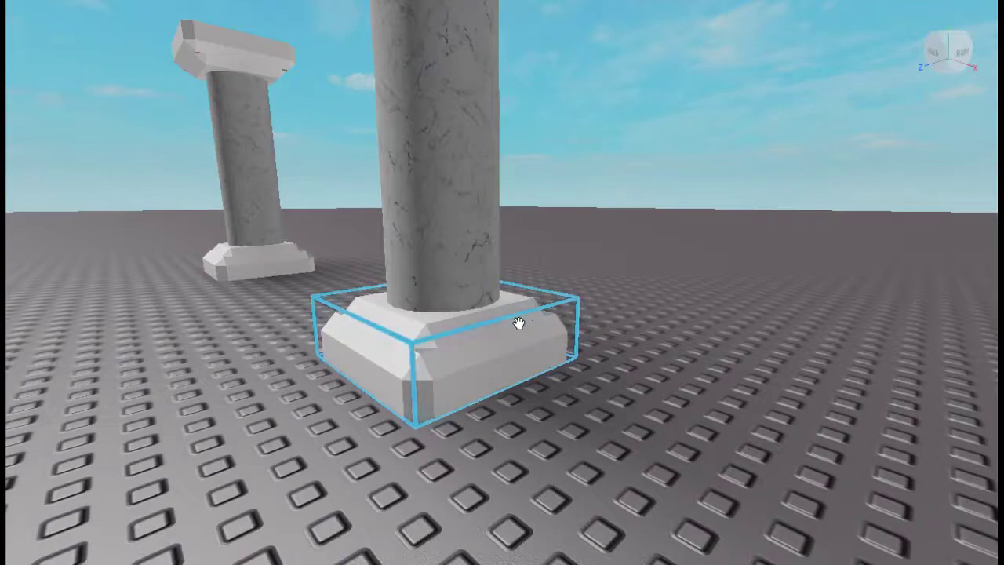
# Inspect both columns from the side and from above, including where the shaft meets the base.
pyautogui.moveTo(518, 323); pyautogui.dragTo(505, 306, button='right')
pyautogui.press('a')
pyautogui.press('w')
pyautogui.press('d')
pyautogui.press('a')
pyautogui.moveTo(547, 217); pyautogui.dragTo(547, 219, button='right')
pyautogui.press('d')
pyautogui.press('e')
pyautogui.press('a')
pyautogui.moveTo(518, 290); pyautogui.dragTo(422, 286, button='right')
pyautogui.press('q')
pyautogui.press('s')
pyautogui.press('d')
pyautogui.press('d')
pyautogui.moveTo(519, 323); pyautogui.dragTo(519, 323, button='right')
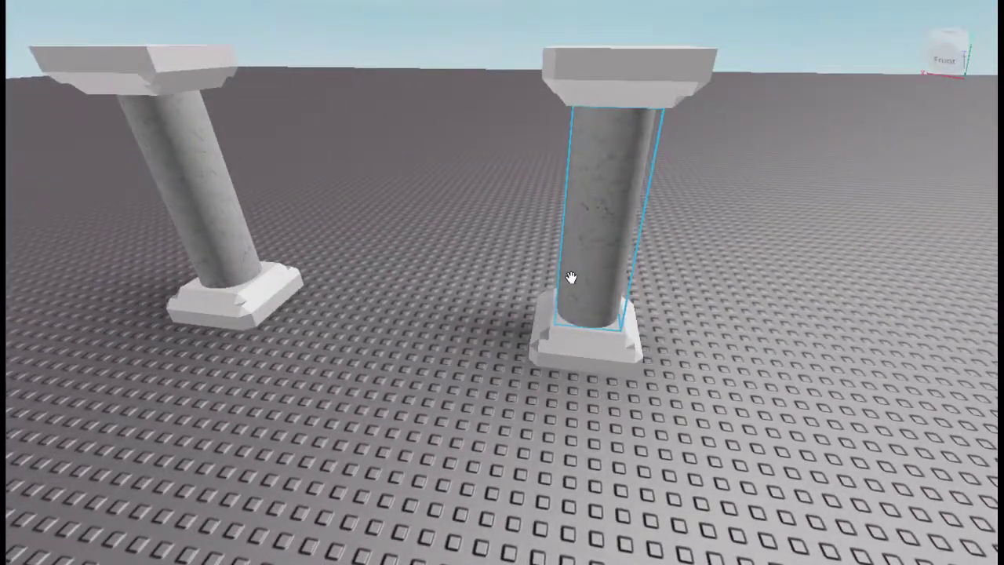
pyautogui.click(594, 320)
pyautogui.moveTo(595, 318); pyautogui.dragTo(595, 319, button='right')
pyautogui.press('w')
pyautogui.moveTo(531, 298); pyautogui.dragTo(531, 298, button='right')
pyautogui.click(463, 162)
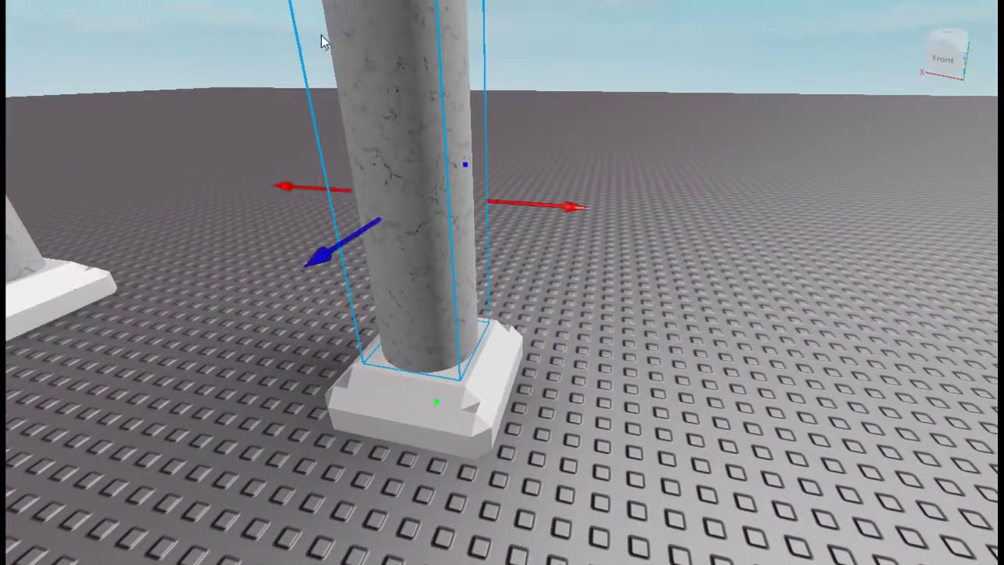
# Place a flat marble block on the open ground beside the columns.
pyautogui.press('s')
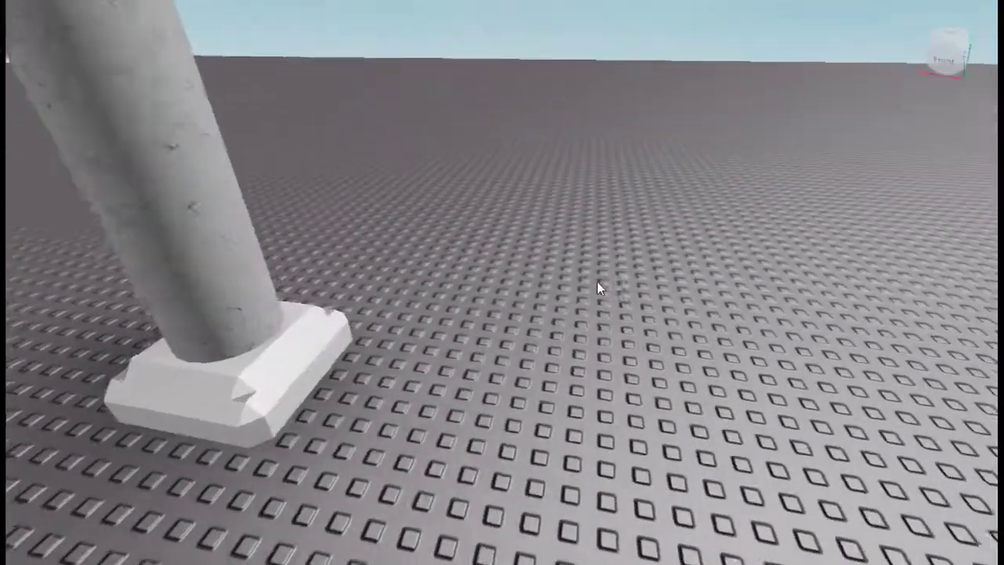
pyautogui.moveTo(597, 282); pyautogui.dragTo(597, 282, button='right')
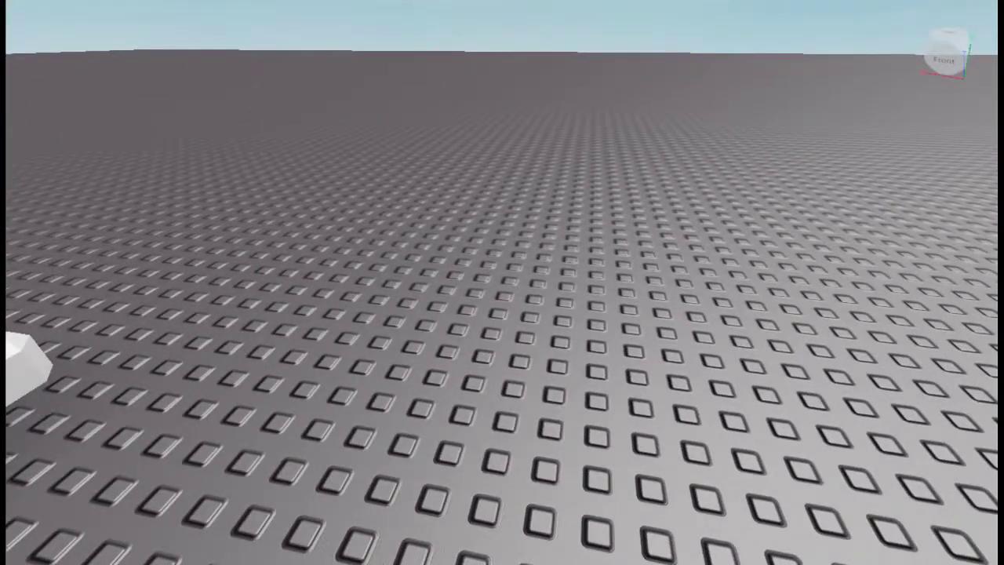
pyautogui.moveTo(506, 186); pyautogui.dragTo(507, 186, button='right')
pyautogui.hotkey('ctrl', '3')
pyautogui.press('d')
pyautogui.moveTo(320, 188); pyautogui.dragTo(473, 272, button='right')
pyautogui.press('d')
pyautogui.press('w')
pyautogui.hotkey('ctrl', '2')
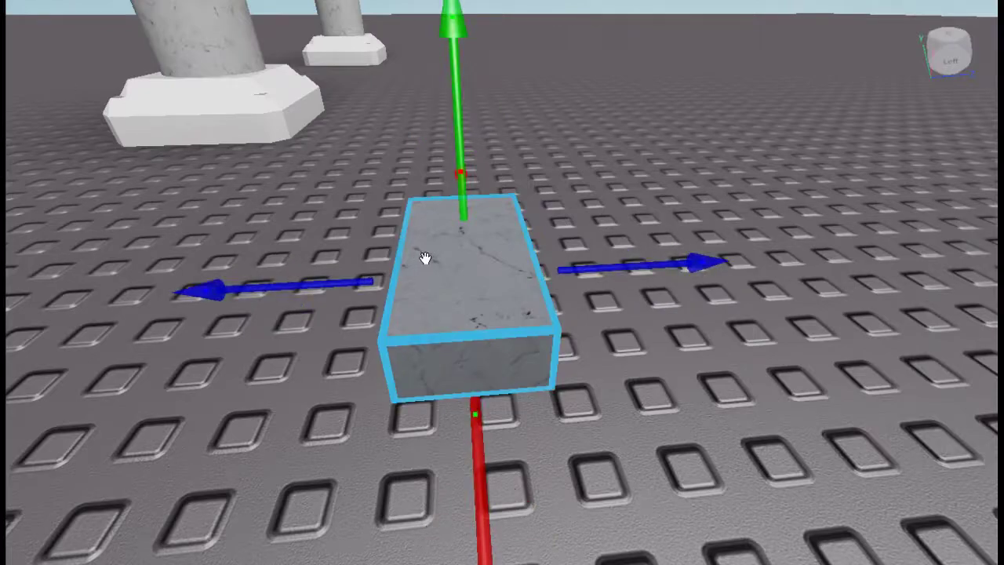
# Add a copy of the marble block on each side of it and give both outer blocks a plain, smooth material.
pyautogui.moveTo(602, 263); pyautogui.dragTo(738, 306)
pyautogui.click(345, 380)
pyautogui.keyDown('ctrl'); pyautogui.click(615, 353); pyautogui.keyUp('ctrl')
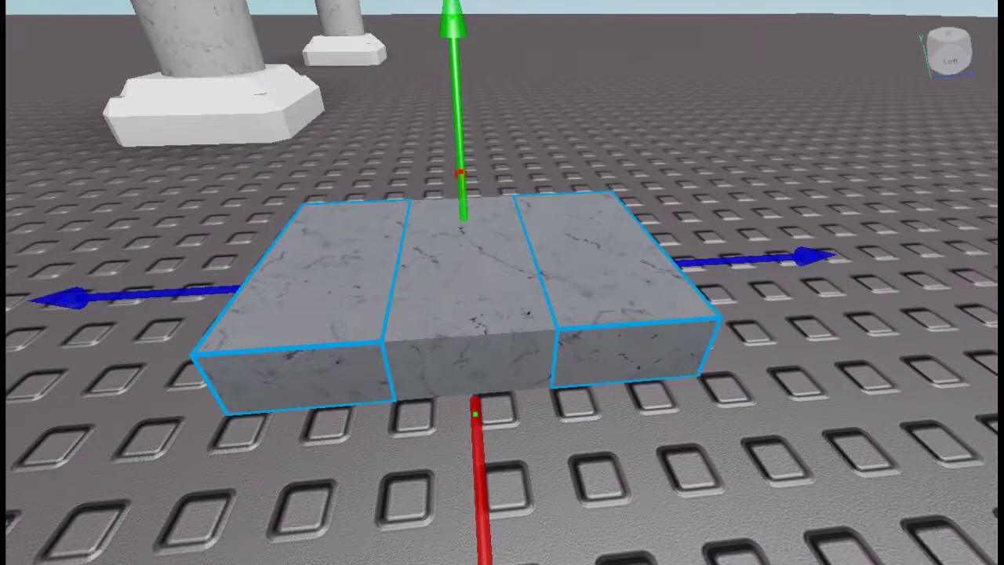
pyautogui.click(300, 7)
pyautogui.moveTo(703, 360); pyautogui.dragTo(704, 360, button='right')
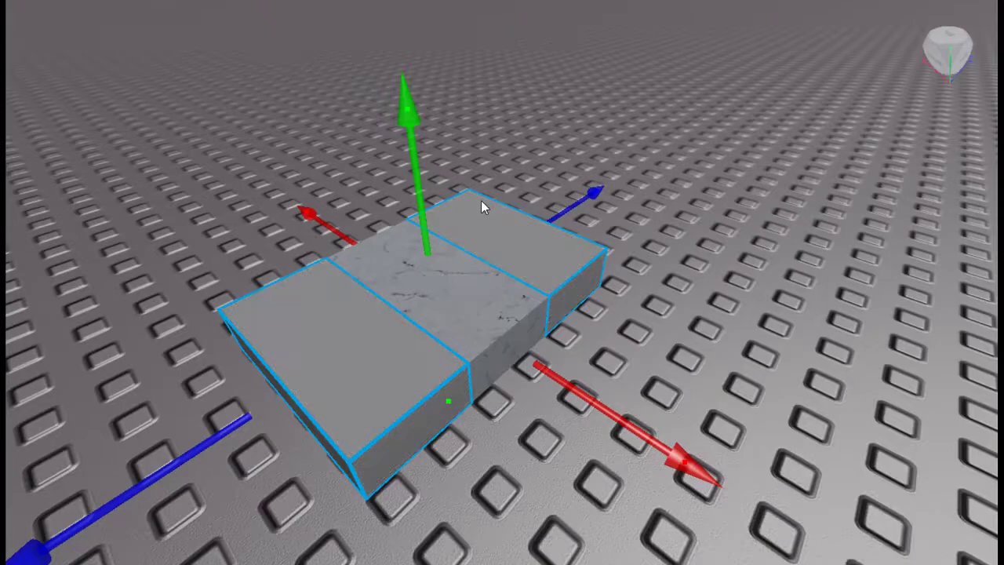
# Duplicate the middle marble block and set the copy against the end of the slab, extending it.
pyautogui.moveTo(482, 202); pyautogui.dragTo(503, 343, button='right')
pyautogui.click(471, 338)
pyautogui.press('d')
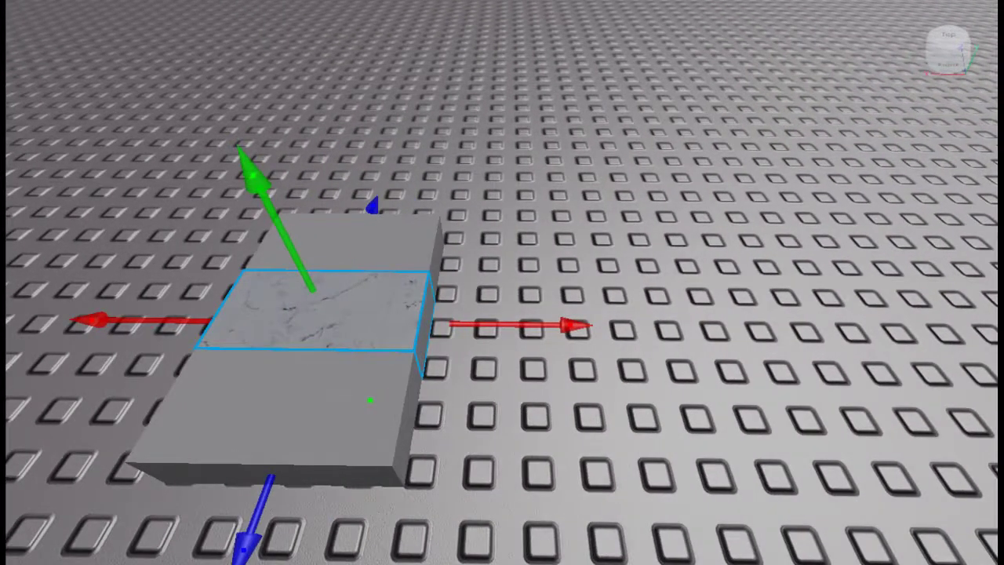
pyautogui.click(82, 2)
pyautogui.hotkey('ctrl', 'd')
pyautogui.moveTo(285, 322); pyautogui.dragTo(437, 322)
pyautogui.press('d')
pyautogui.moveTo(437, 321); pyautogui.dragTo(438, 322, button='right')
pyautogui.moveTo(577, 308); pyautogui.dragTo(681, 302)
pyautogui.press('a')
pyautogui.moveTo(412, 354); pyautogui.dragTo(282, 397)
# Position the plain blocks and a long marble strip to form a slab alternating plain and marble areas.
pyautogui.click(420, 187)
pyautogui.keyDown('shift'); pyautogui.click(580, 160); pyautogui.keyUp('shift')
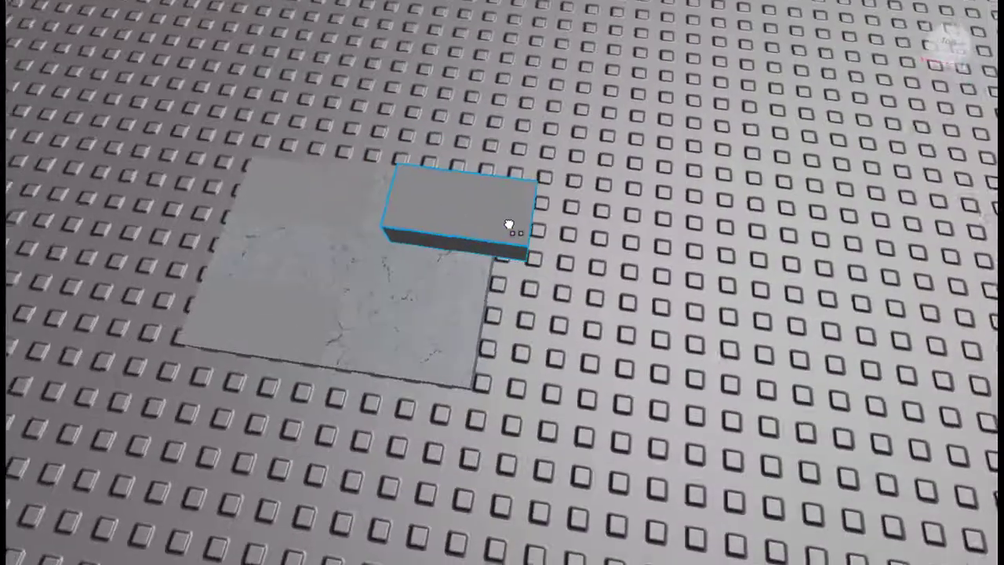
pyautogui.moveTo(509, 225); pyautogui.dragTo(588, 342)
pyautogui.moveTo(254, 238); pyautogui.dragTo(532, 223)
pyautogui.click(307, 277)
pyautogui.moveTo(396, 283); pyautogui.dragTo(683, 285)
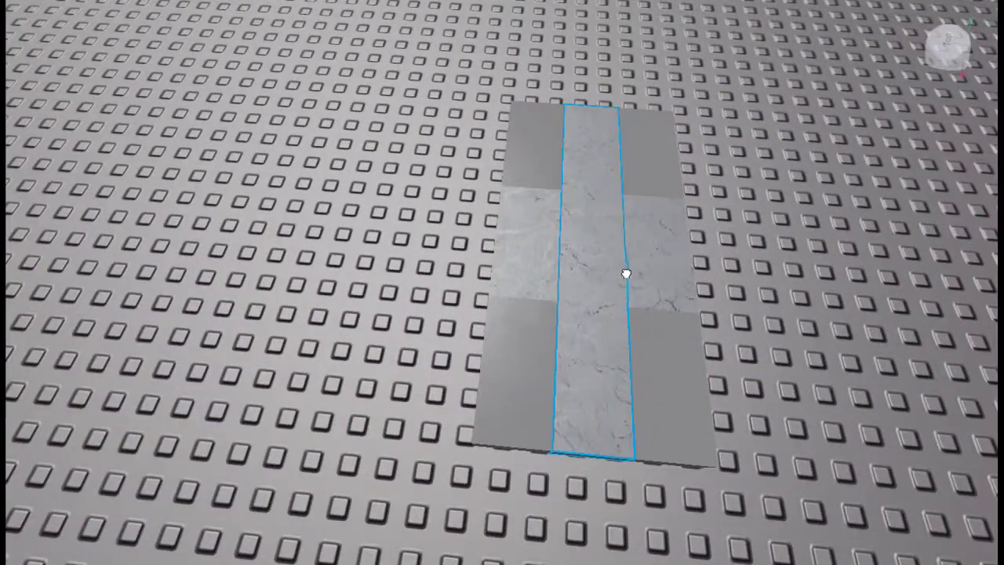
# Delete the whole plain-and-marble test slab from the ground.
pyautogui.click(652, 267)
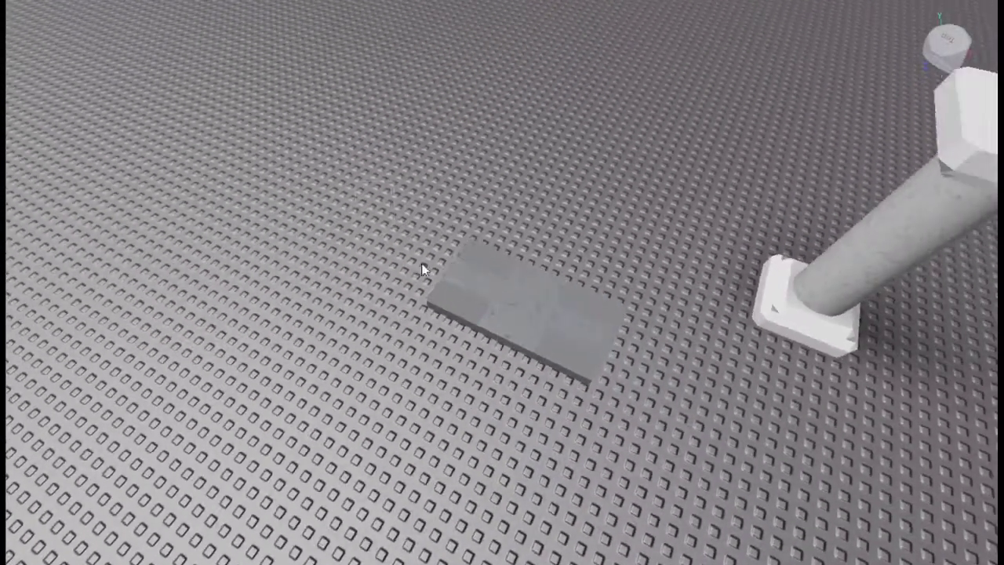
pyautogui.press('Delete')
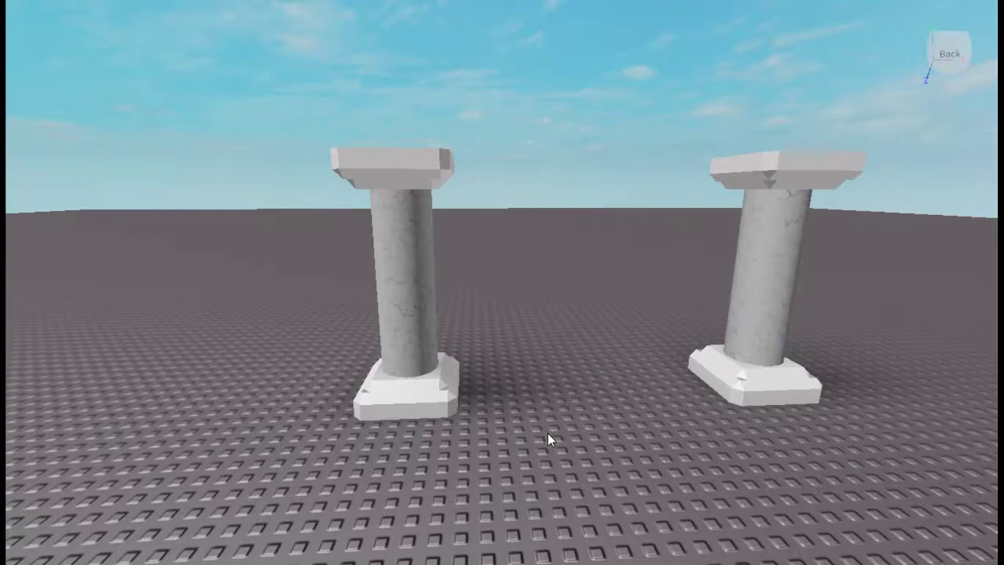
# Insert a grey sphere between the two columns and delete the column on its left.
pyautogui.press('d')
pyautogui.moveTo(547, 433); pyautogui.dragTo(549, 434, button='right')
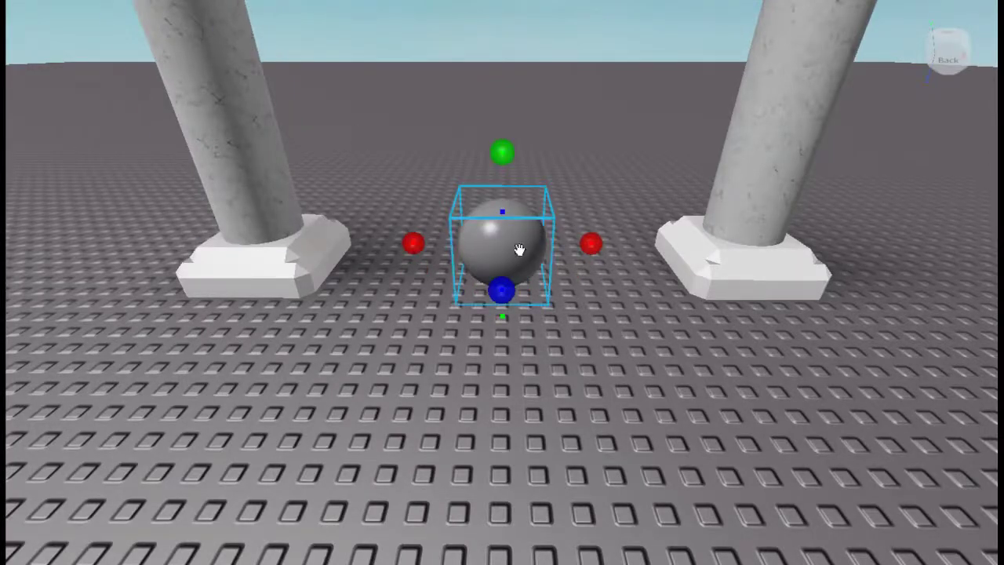
pyautogui.moveTo(240, 253); pyautogui.dragTo(465, 488)
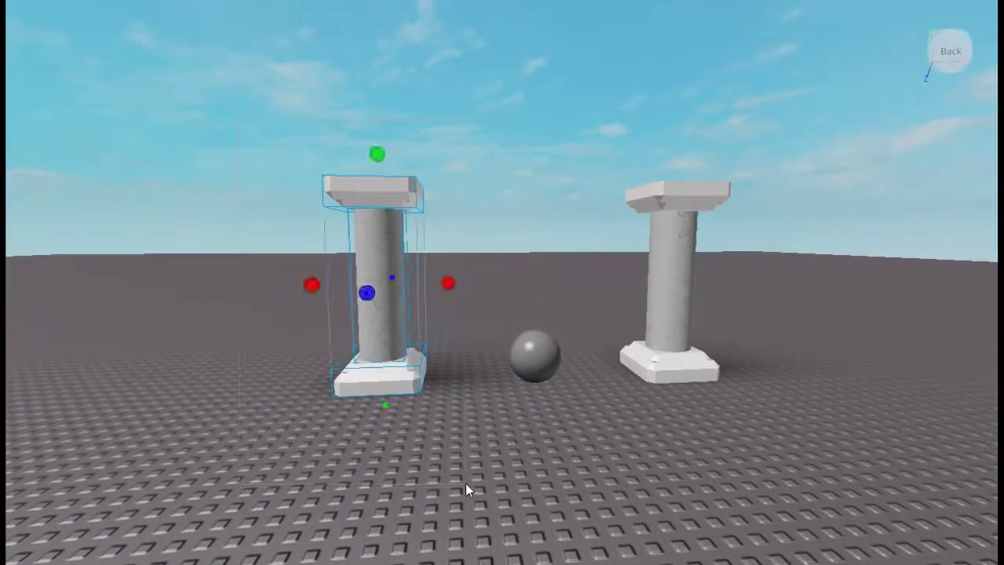
pyautogui.press('Delete')
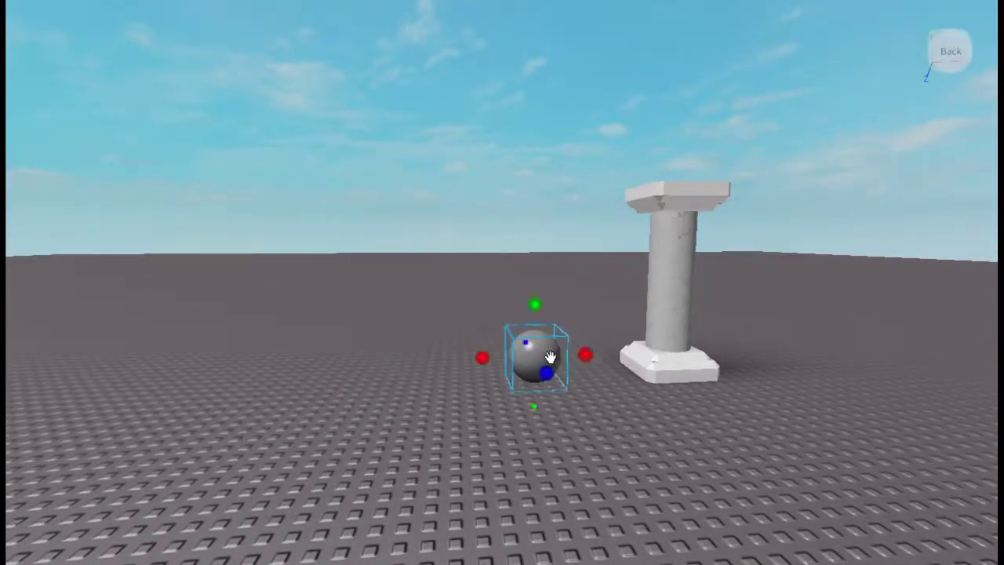
# Select the sphere, playtest the place by walking and jumping near it, and stop the test.
pyautogui.click(549, 358)
pyautogui.press('f')
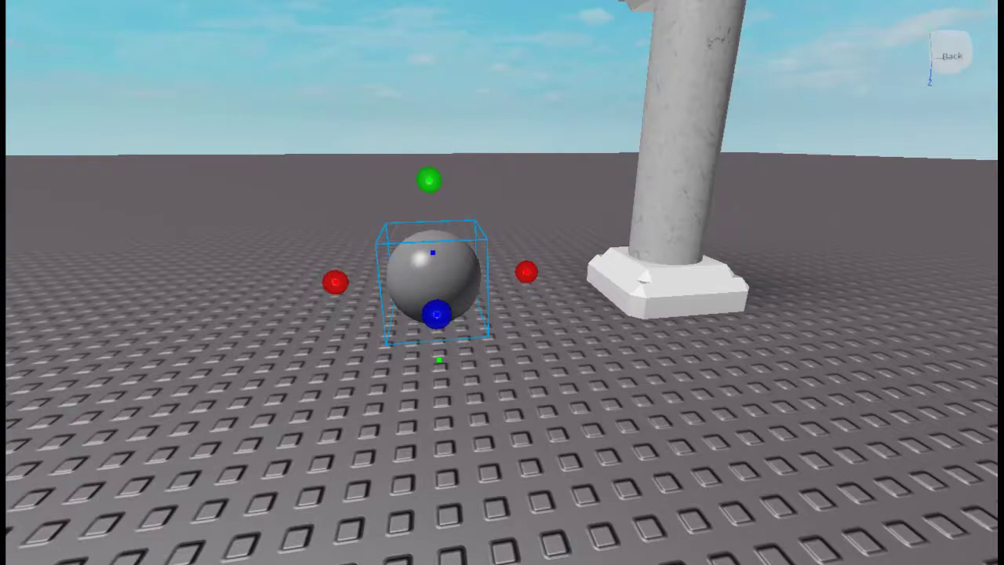
pyautogui.click(31, 256)
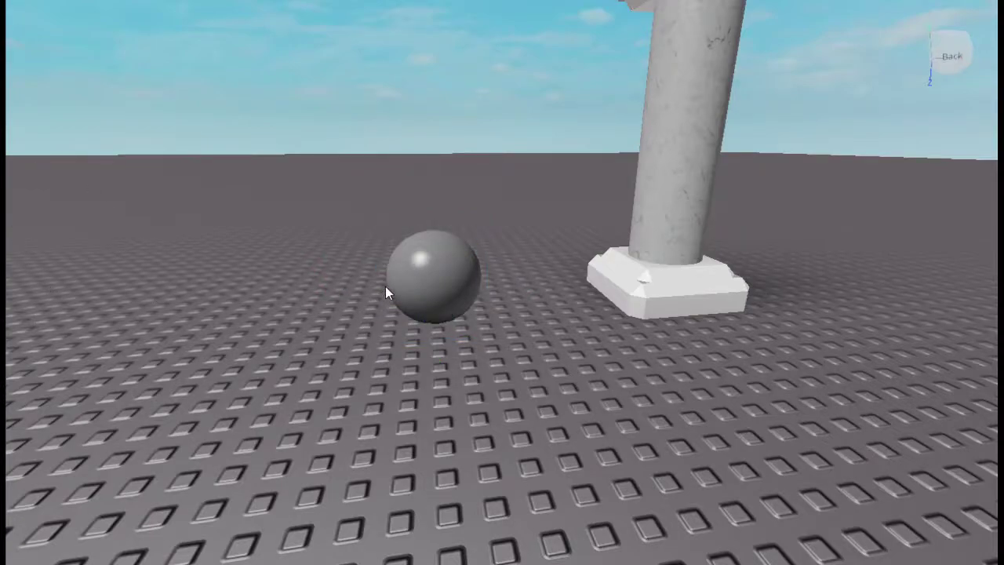
pyautogui.press('F5')
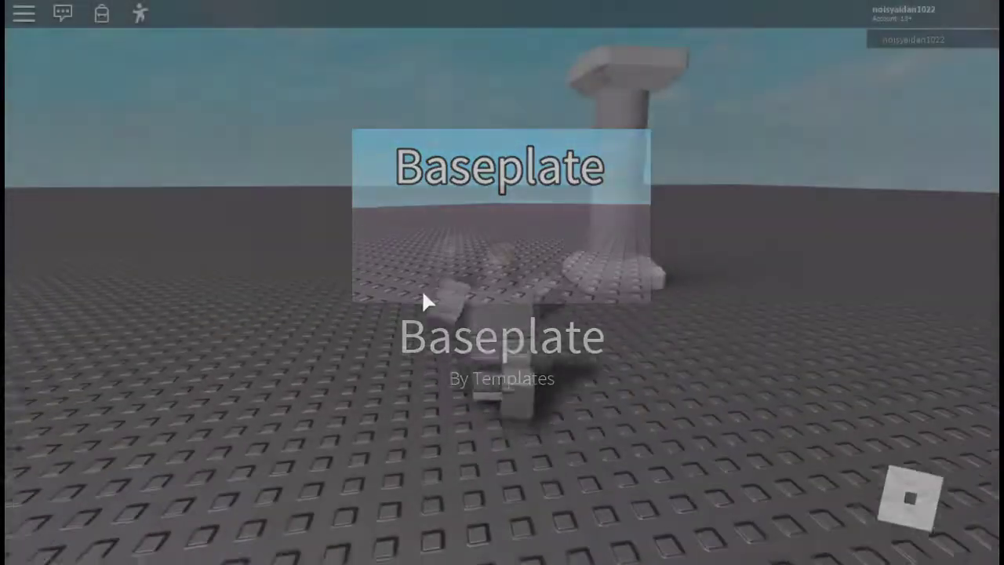
pyautogui.press('w')
pyautogui.moveTo(421, 289); pyautogui.dragTo(409, 269, button='right')
pyautogui.press('space')
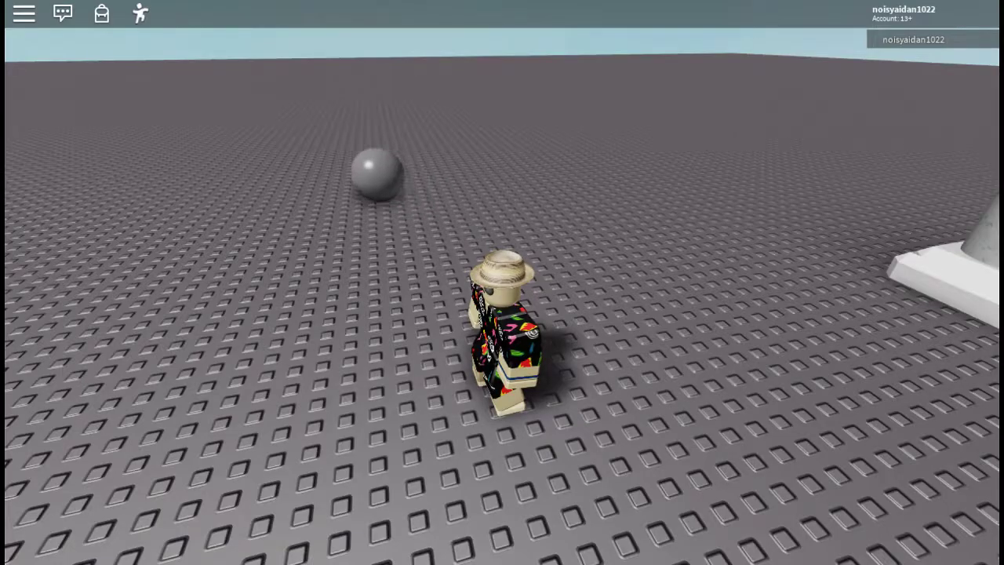
pyautogui.hotkey('shift', 'F5')
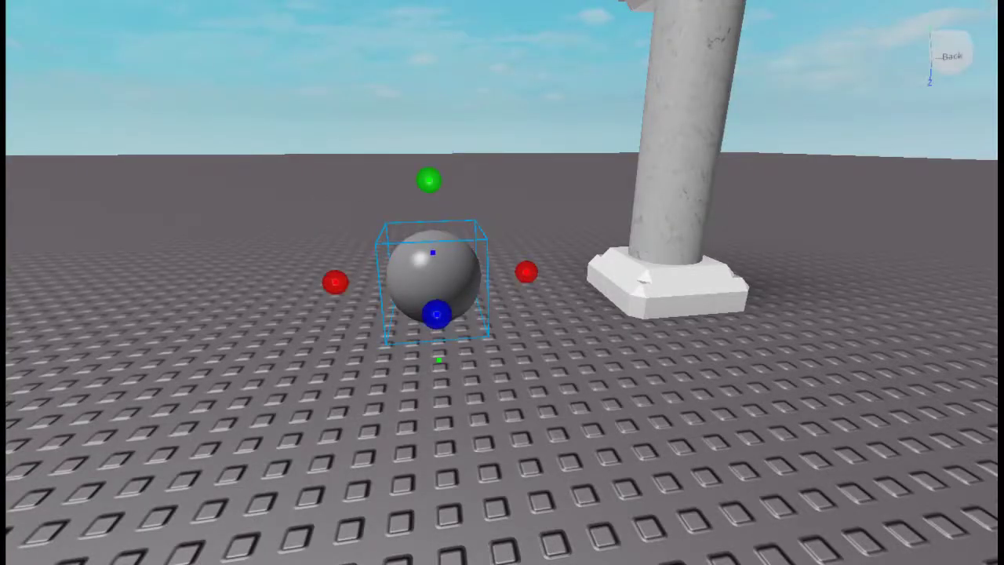
# Apply a diamond plate material to the sphere and view its texture up close.
pyautogui.click(287, 91)
pyautogui.moveTo(337, 138); pyautogui.dragTo(336, 138, button='right')
pyautogui.press('w')
pyautogui.press('a')
pyautogui.press('w')
pyautogui.press('a')
pyautogui.moveTo(547, 283); pyautogui.dragTo(444, 345, button='right')
pyautogui.press('s')
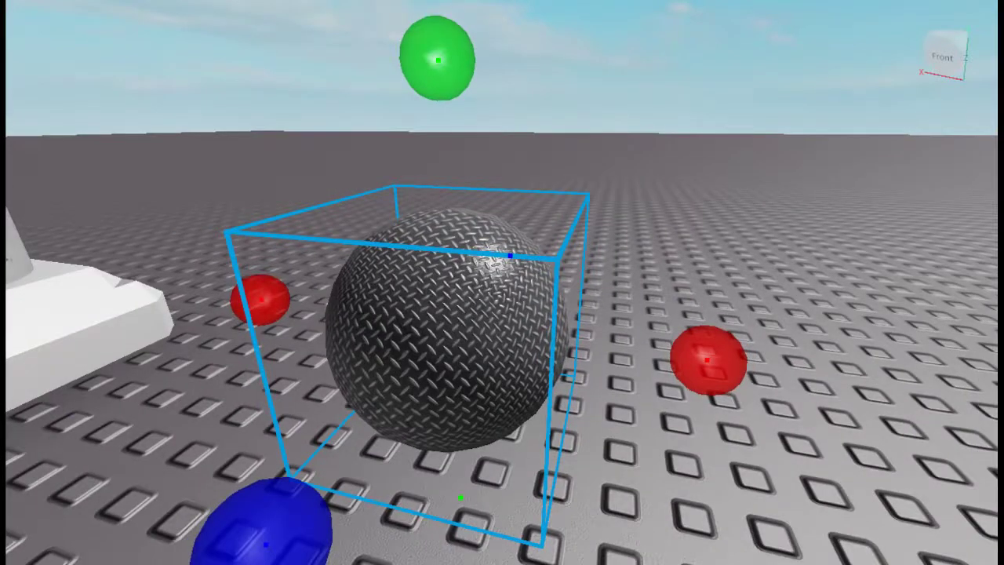
# Switch the sphere to a smooth plain material for comparison and reapply the diamond plate.
pyautogui.click(284, 53)
pyautogui.moveTo(323, 88); pyautogui.dragTo(328, 64, button='right')
pyautogui.press('w')
pyautogui.press('d')
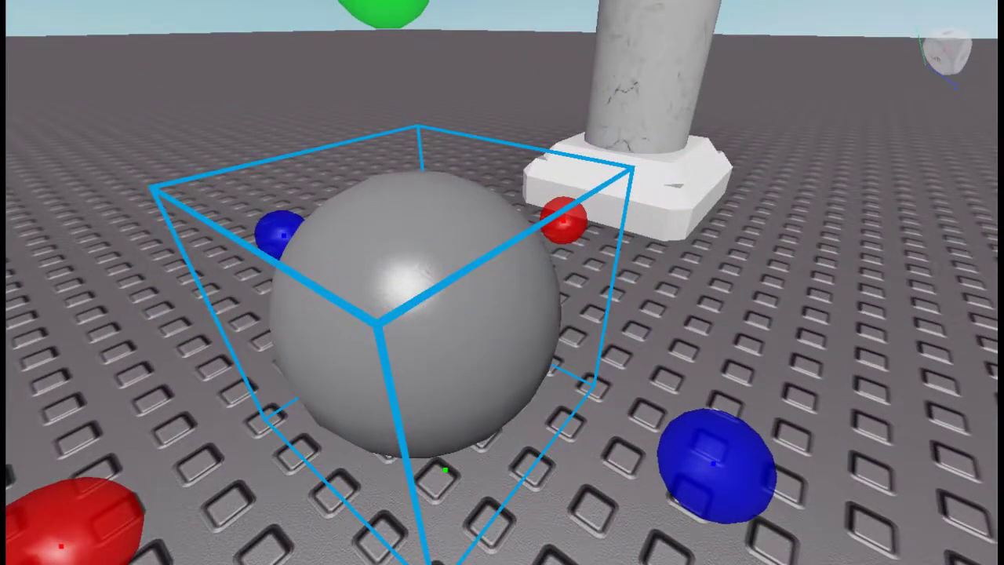
pyautogui.click(289, 92)
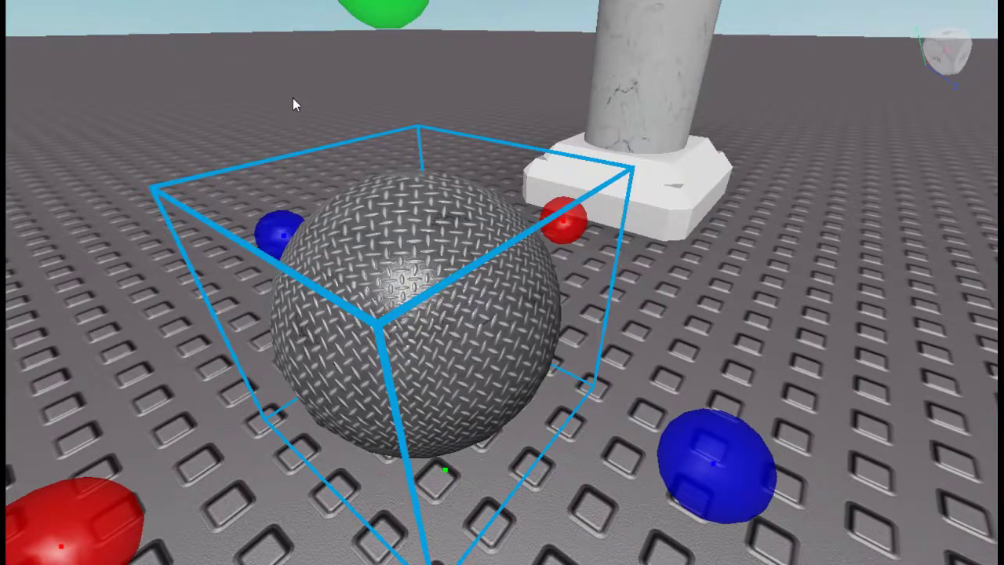
pyautogui.moveTo(293, 98); pyautogui.dragTo(291, 97, button='right')
pyautogui.press('d')
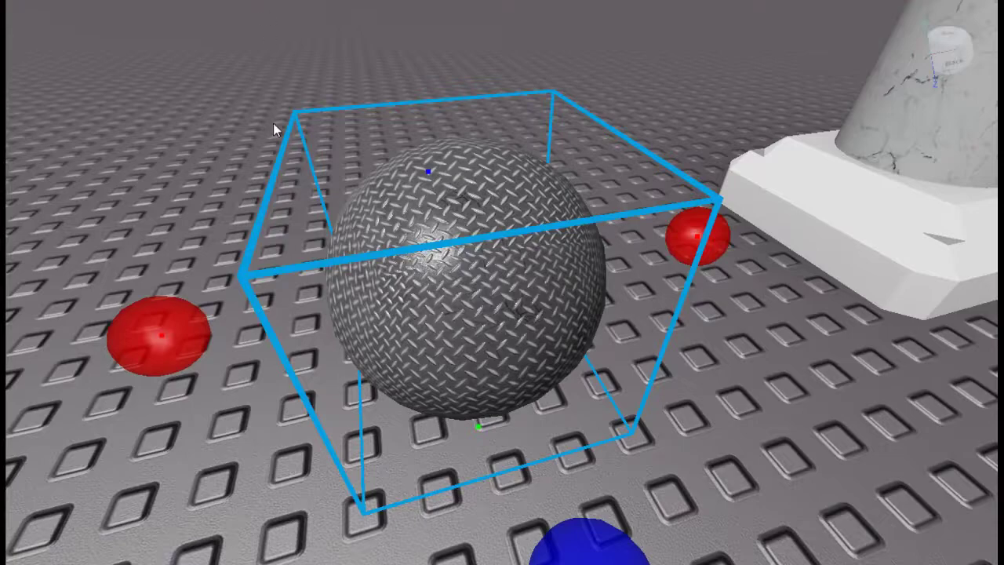
# Undo the sphere's diamond plate material and restore it for another comparison.
pyautogui.hotkey('ctrl', 'z')
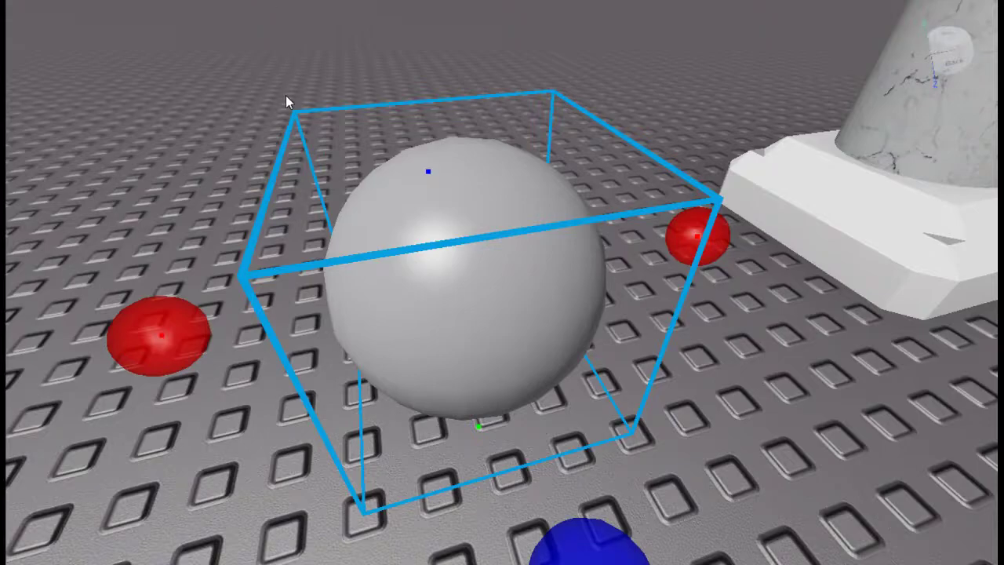
pyautogui.hotkey('ctrl', 'y')
pyautogui.moveTo(285, 96); pyautogui.dragTo(549, 55, button='right')
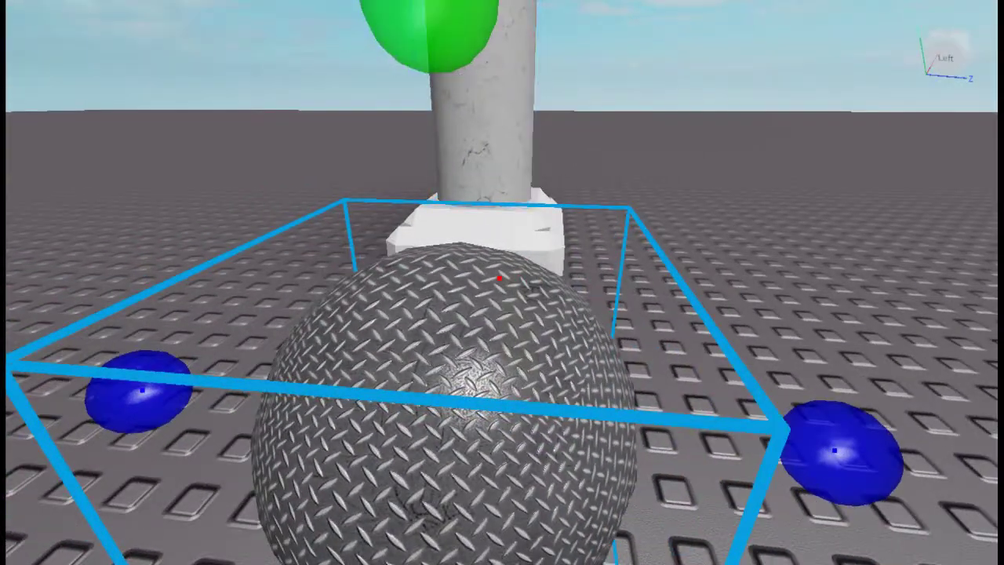
# Try brown, dark red and bright red colours on the diamond plate sphere.
pyautogui.hotkey('ctrl', 'y')
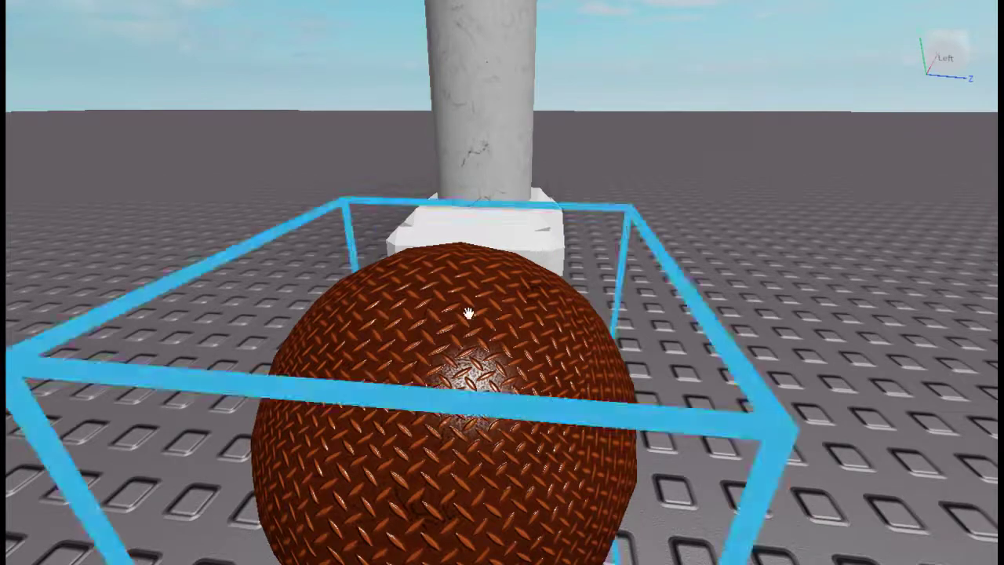
pyautogui.click(463, 297)
pyautogui.click(538, 117)
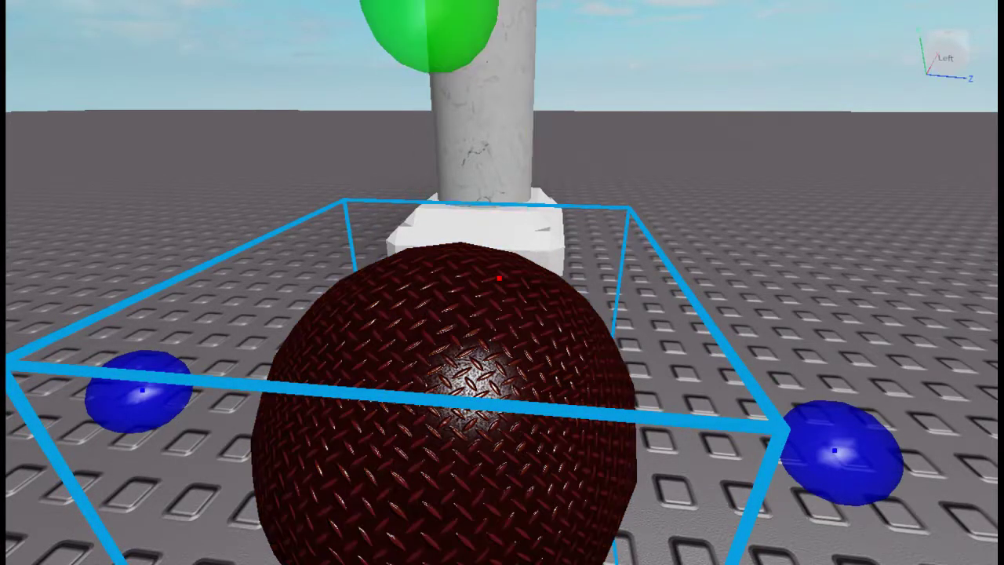
pyautogui.click(478, 89)
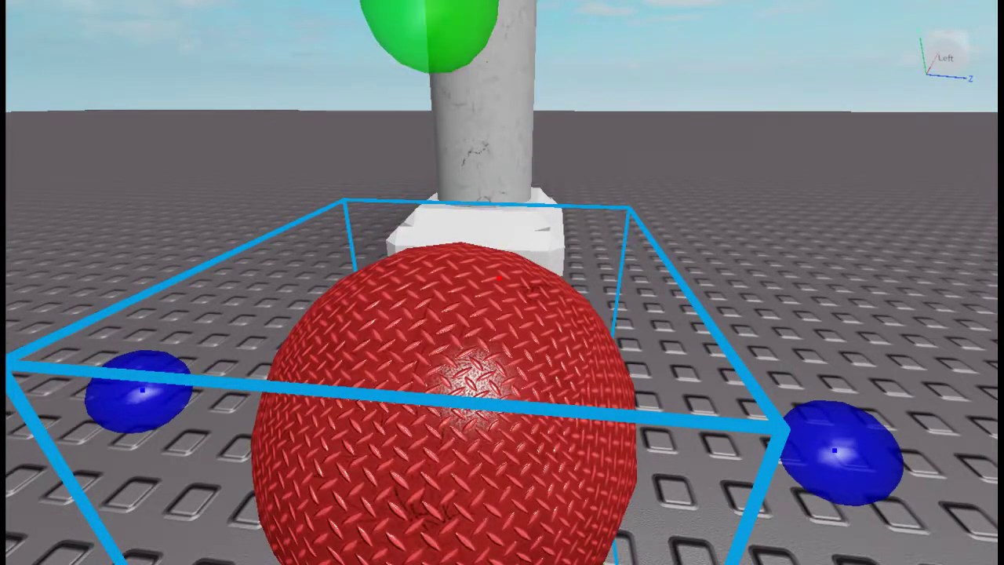
pyautogui.click(502, 97)
# Delete the diamond plate sphere beside the column.
pyautogui.moveTo(342, 65); pyautogui.dragTo(337, 62, button='right')
pyautogui.press('Delete')
pyautogui.moveTo(634, 160); pyautogui.dragTo(634, 160, button='right')
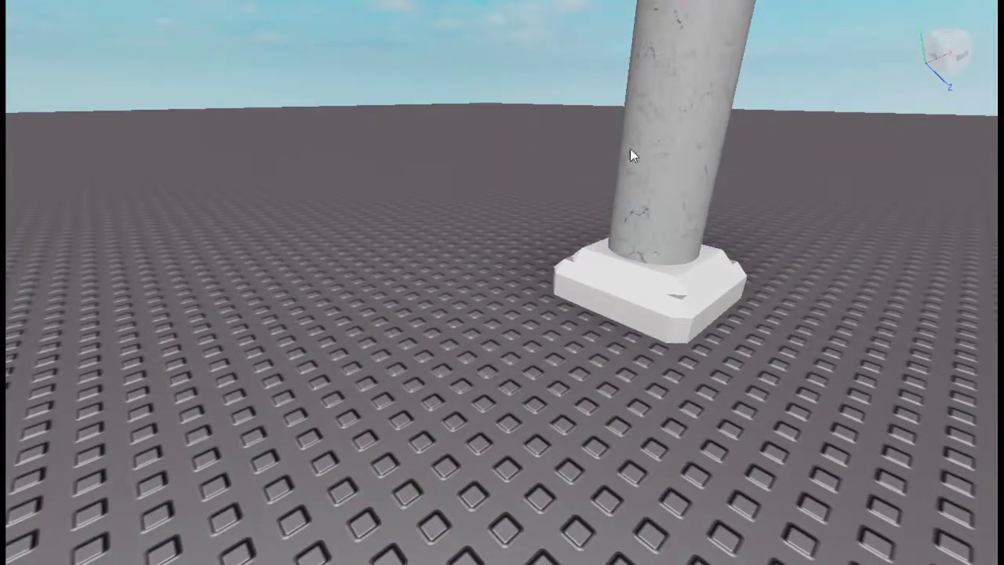
# Colour the column's shaft red and give it a glowing neon material.
pyautogui.click(632, 132)
pyautogui.moveTo(414, 34); pyautogui.dragTo(413, 34, button='right')
pyautogui.click(607, 201)
pyautogui.click(496, 197)
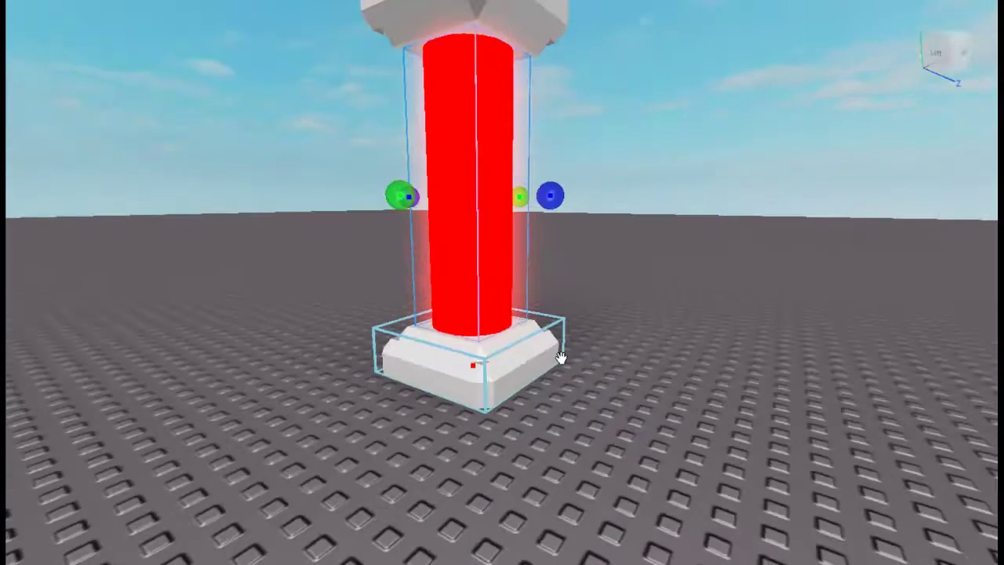
pyautogui.moveTo(562, 279); pyautogui.dragTo(561, 278, button='right')
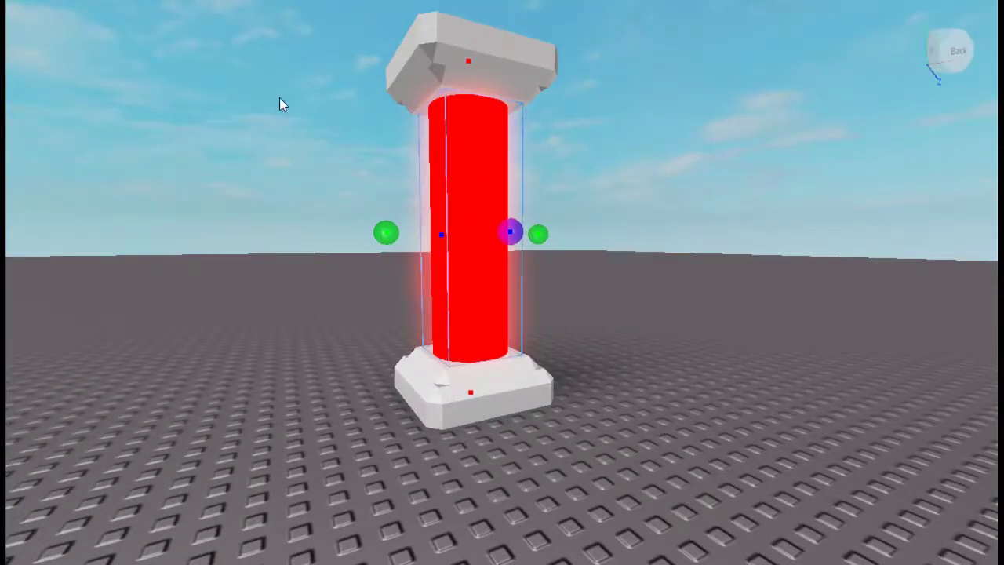
# Replace the shaft's neon glow with a finely textured metal plate surface, keeping the red colour.
pyautogui.press('Delete')
pyautogui.hotkey('ctrl', 'z')
pyautogui.hotkey('ctrl', 'z')
pyautogui.hotkey('ctrl', 'z')
pyautogui.hotkey('ctrl', 'z')
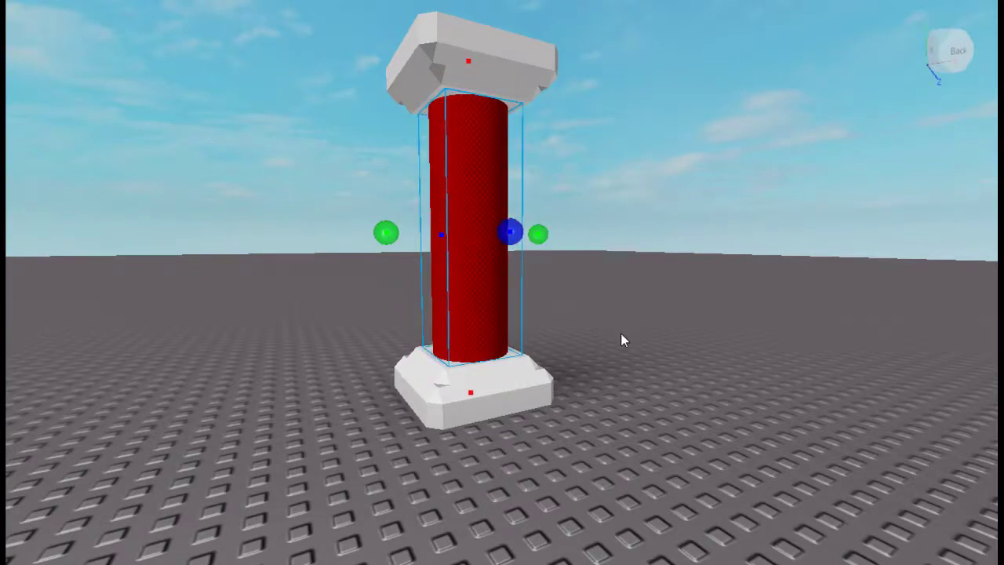
# Delete the red metal cylinder covering the column's marble shaft.
pyautogui.press('Delete')
pyautogui.scroll(-2, 669, 286)
pyautogui.moveTo(603, 353); pyautogui.dragTo(613, 365, button='right')
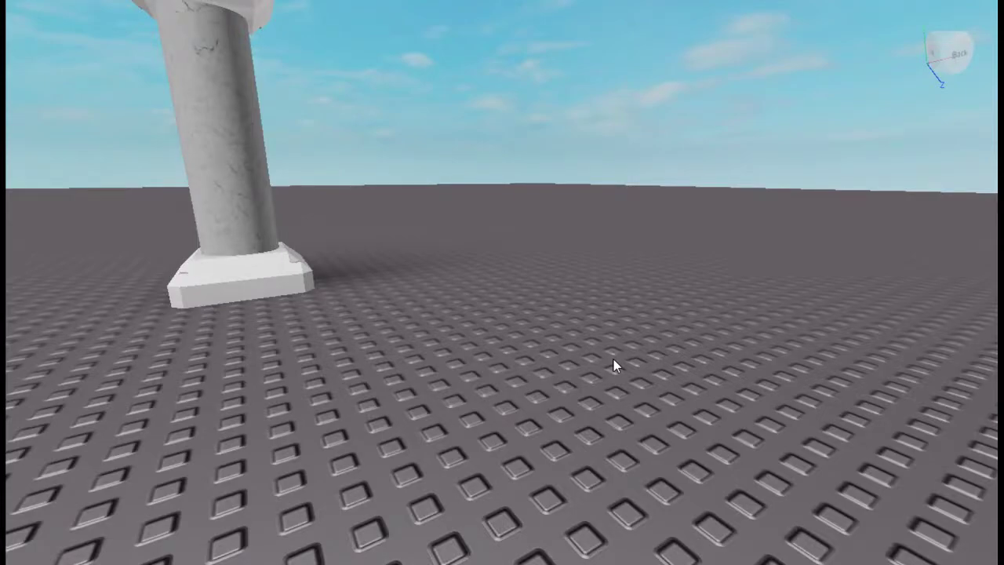
# Place a small rectangular block on the ground beside the column and make it glowing red neon.
pyautogui.press('d')
pyautogui.moveTo(530, 203); pyautogui.dragTo(539, 216, button='right')
pyautogui.press('a')
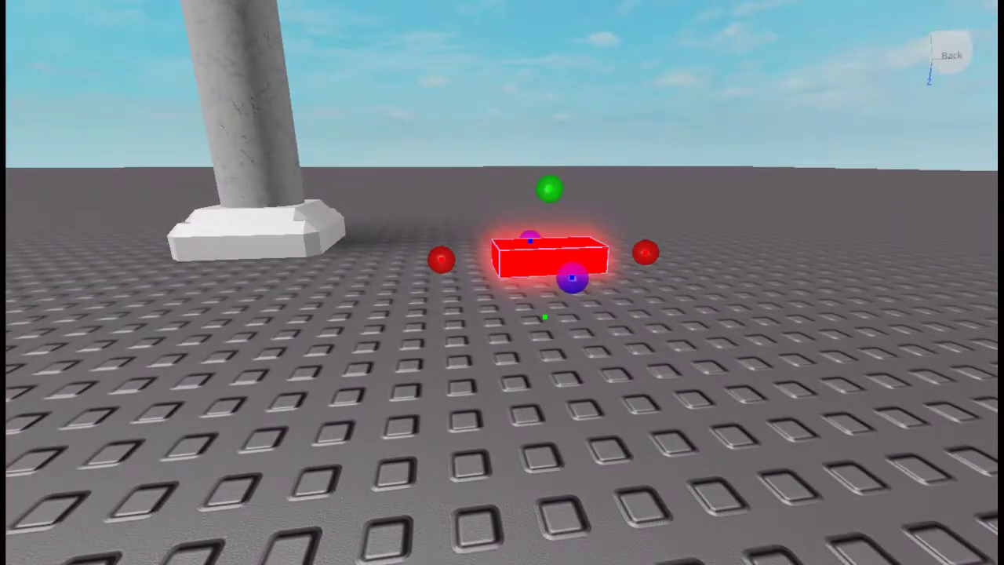
# Change the glowing neon block's colour from red to a pale pinkish white.
pyautogui.click(473, 108)
pyautogui.press('w')
pyautogui.moveTo(472, 109); pyautogui.dragTo(533, 215, button='right')
pyautogui.press('d')
pyautogui.press('d')
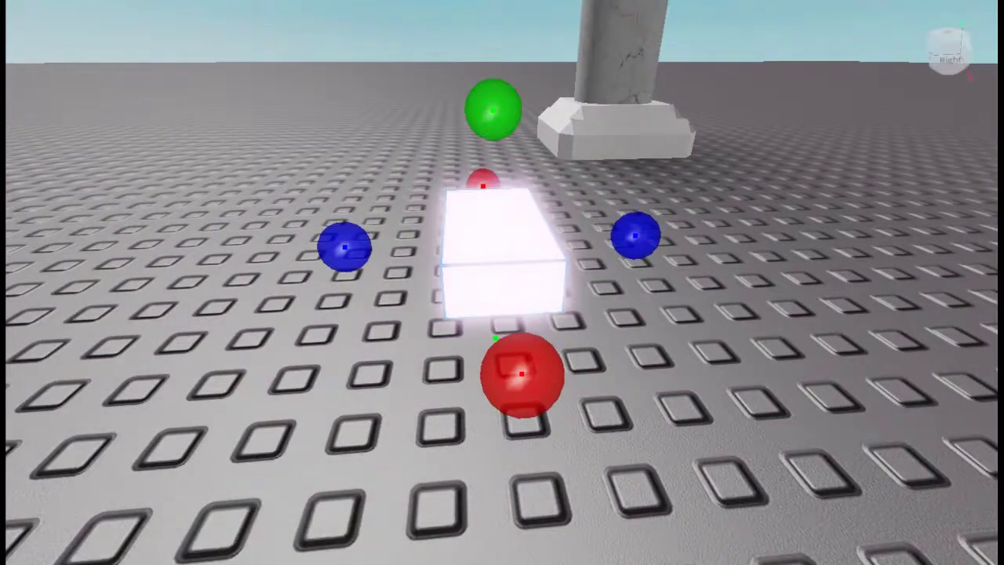
# Examine the neon block's glow from a distance beside the column.
pyautogui.click(427, 264)
pyautogui.moveTo(427, 265); pyautogui.dragTo(430, 264, button='right')
pyautogui.press('s')
pyautogui.moveTo(547, 345); pyautogui.dragTo(547, 345, button='right')
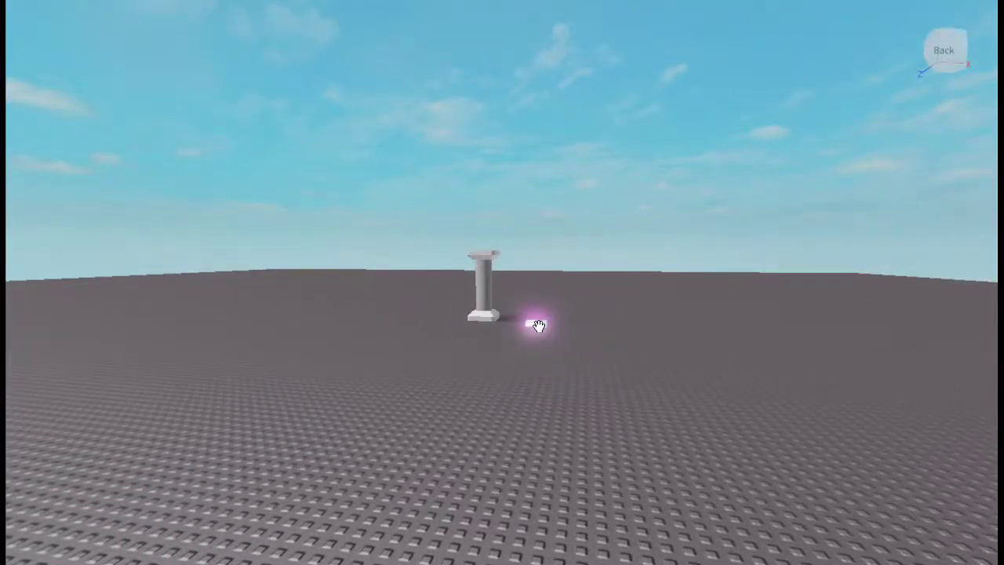
# Delete the glowing neon block beside the marble column.
pyautogui.click(539, 326)
pyautogui.press('Delete')
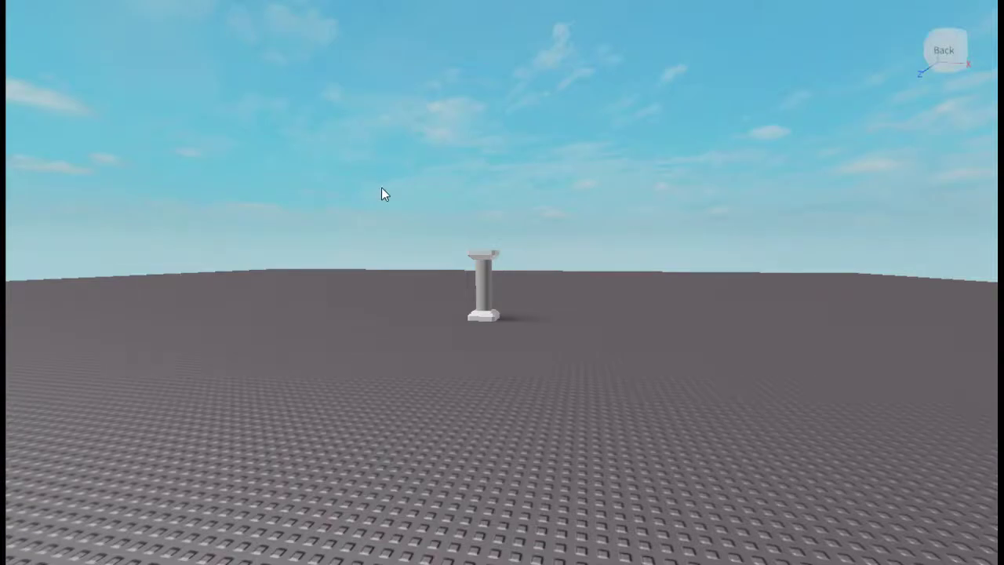
pyautogui.moveTo(376, 183); pyautogui.dragTo(380, 195, button='right')
pyautogui.press('w')
pyautogui.moveTo(455, 264); pyautogui.dragTo(416, 258, button='right')
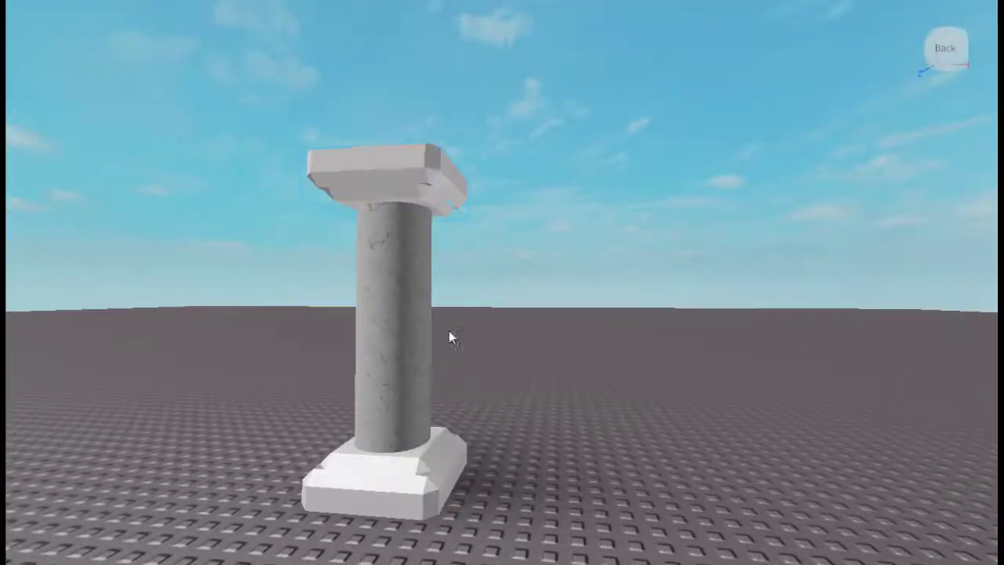